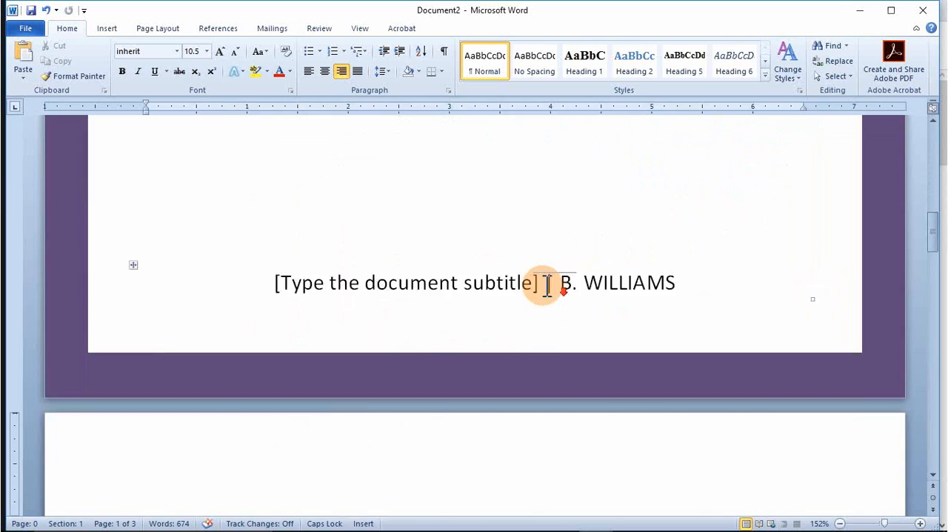
scroll(548, 287, down, 5)
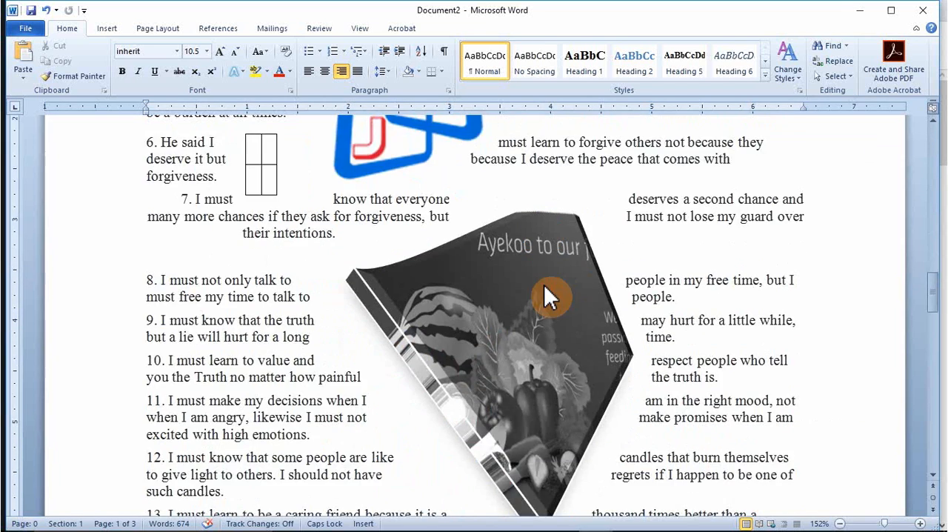
scroll(546, 292, down, 5)
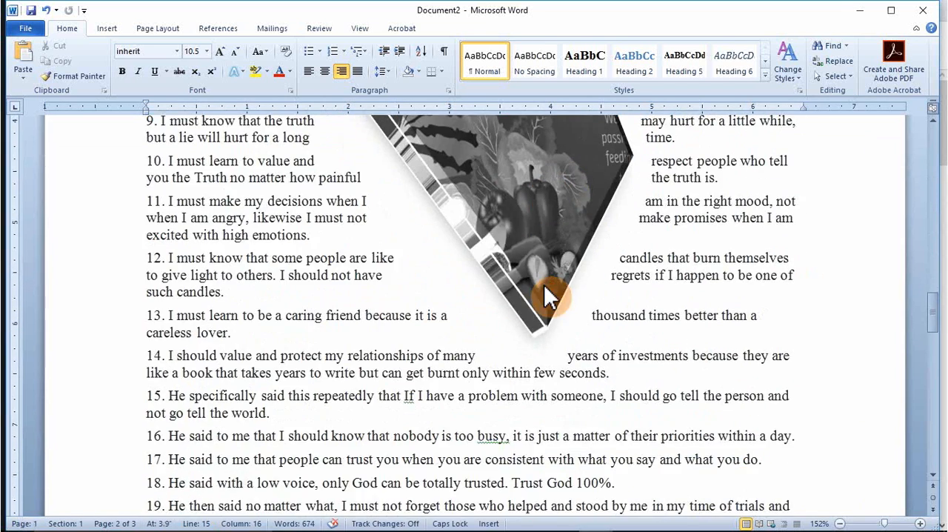
scroll(546, 291, down, 5)
scroll(552, 291, up, 10)
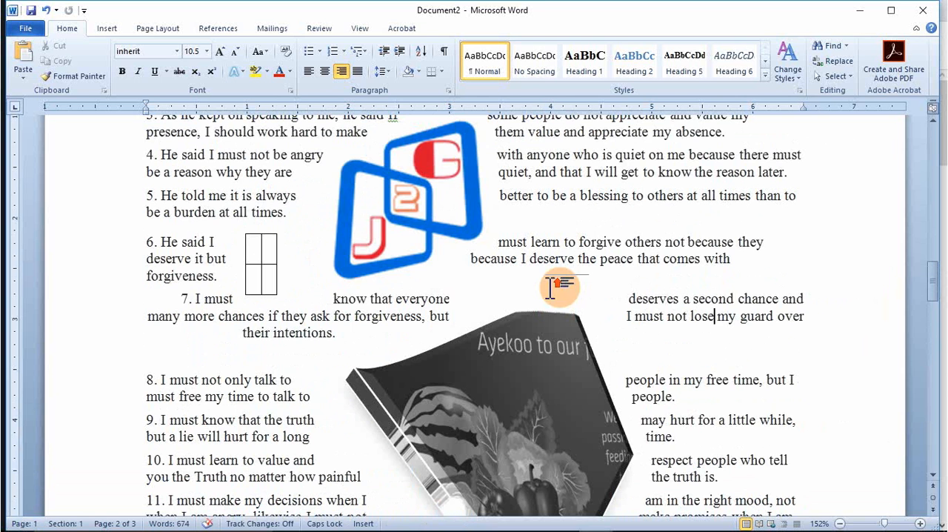
click(550, 287)
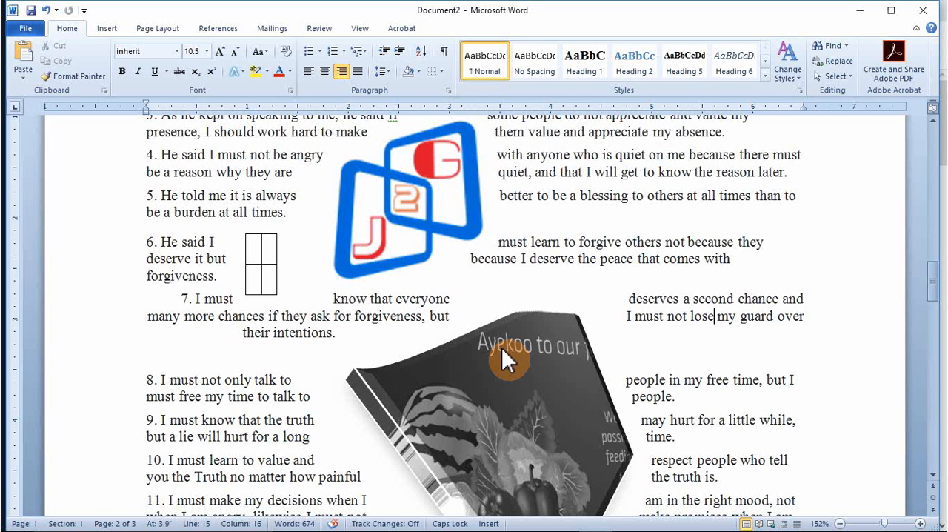
click(514, 397)
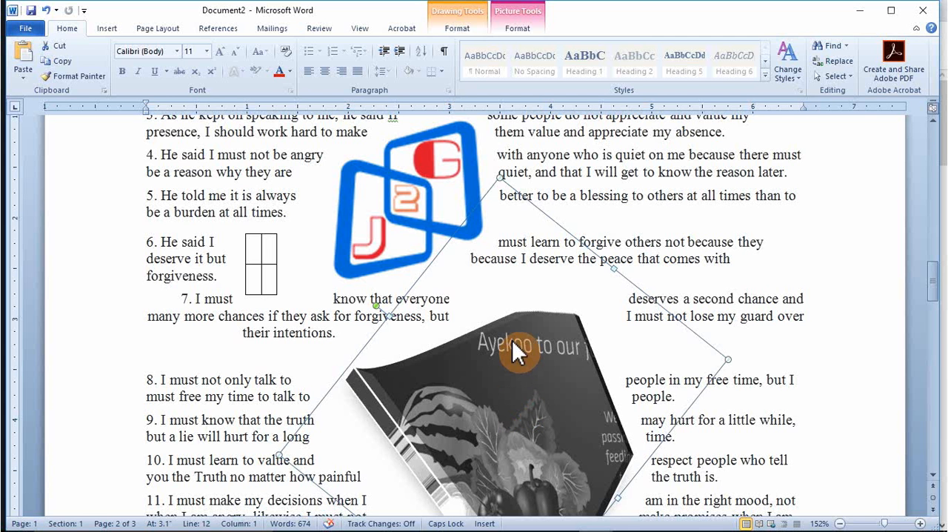
Step: Insert the picture 1.jpg from the Pictures library at the end of item 15
scroll(512, 340, down, 8)
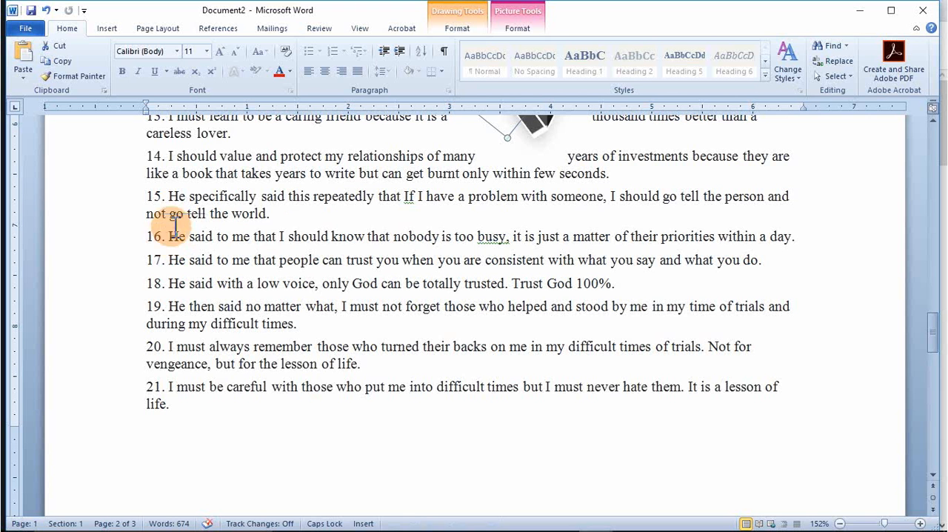
click(280, 219)
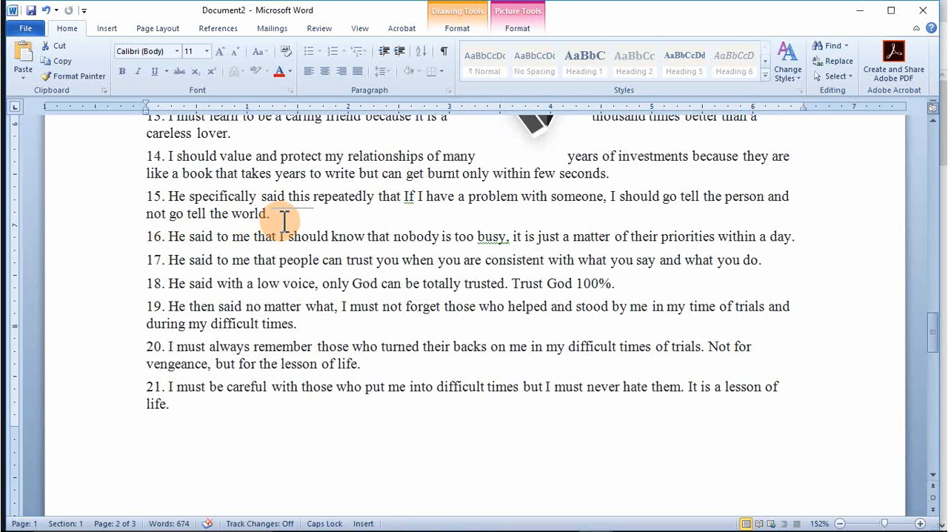
click(109, 32)
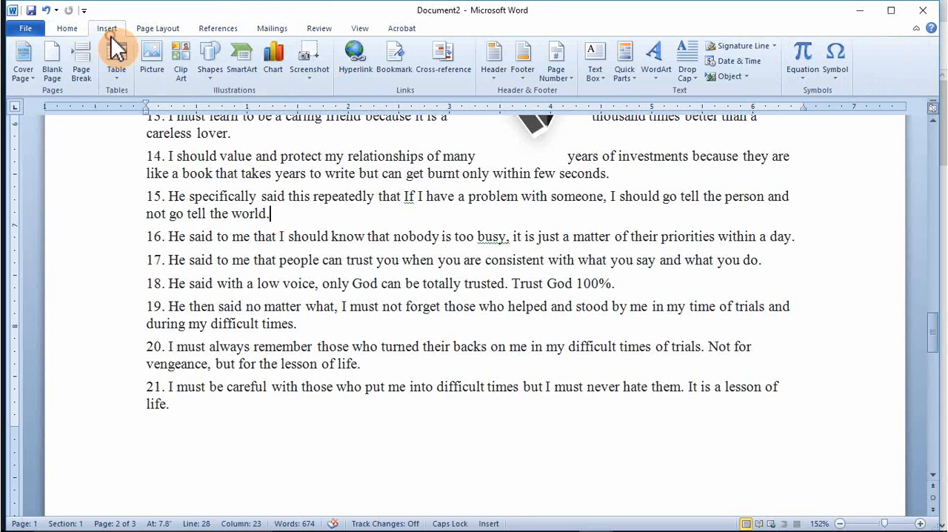
click(151, 63)
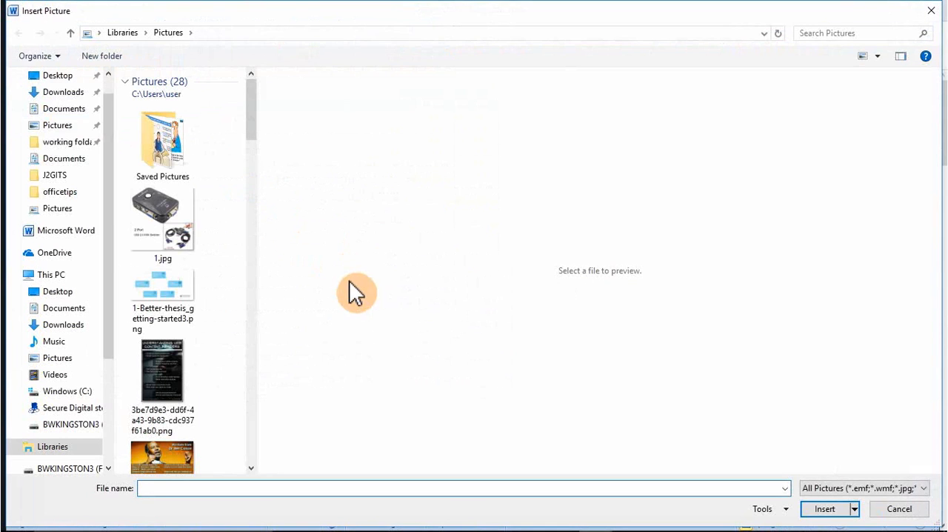
click(187, 224)
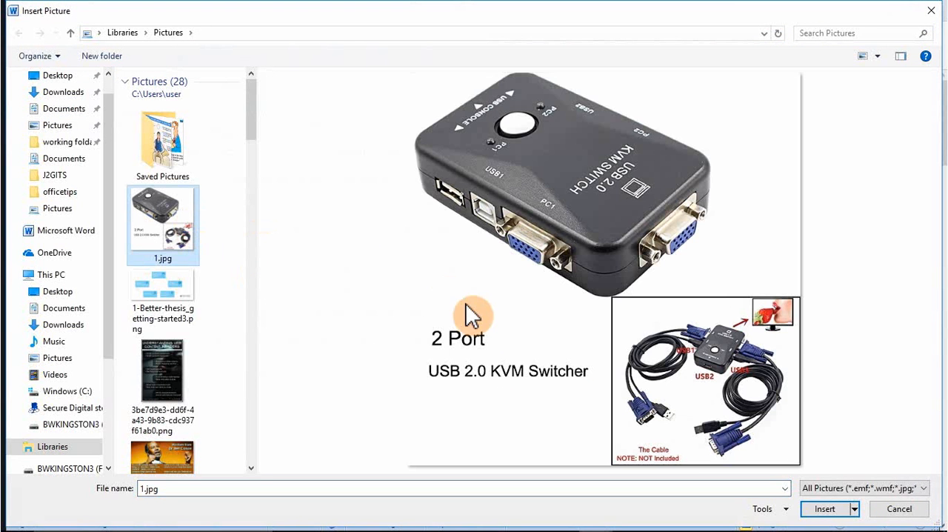
click(826, 510)
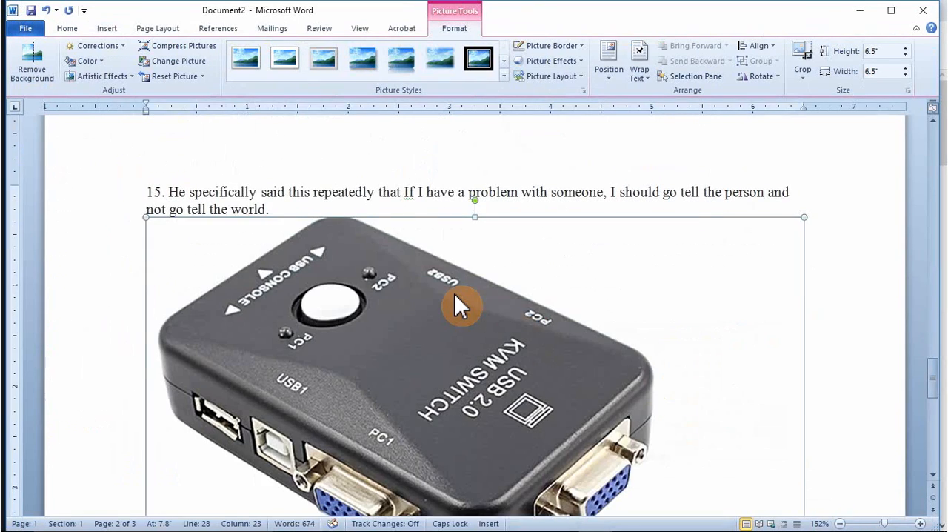
Step: Shrink the inserted KVM switch picture proportionally to about 1.32 by 1.32 inches
scroll(457, 290, down, 10)
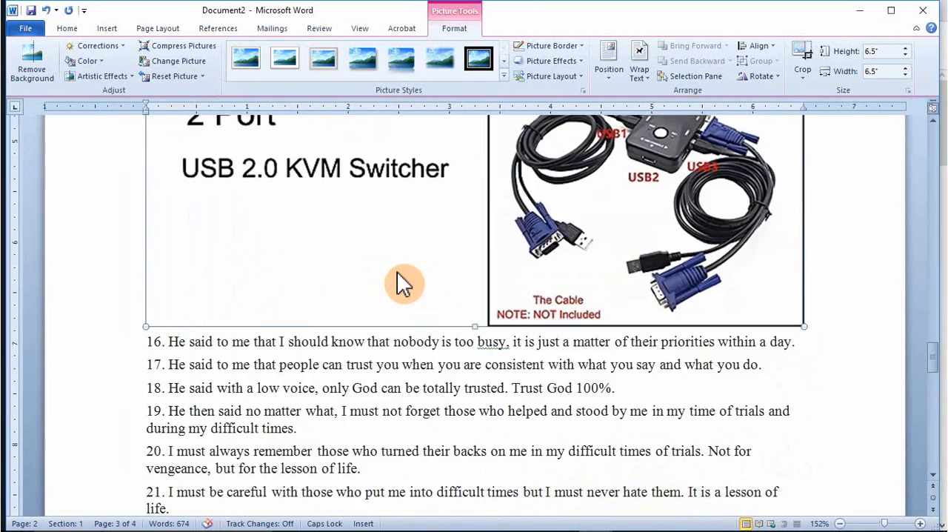
scroll(392, 267, down, 3)
scroll(391, 274, up, 10)
scroll(384, 291, up, 3)
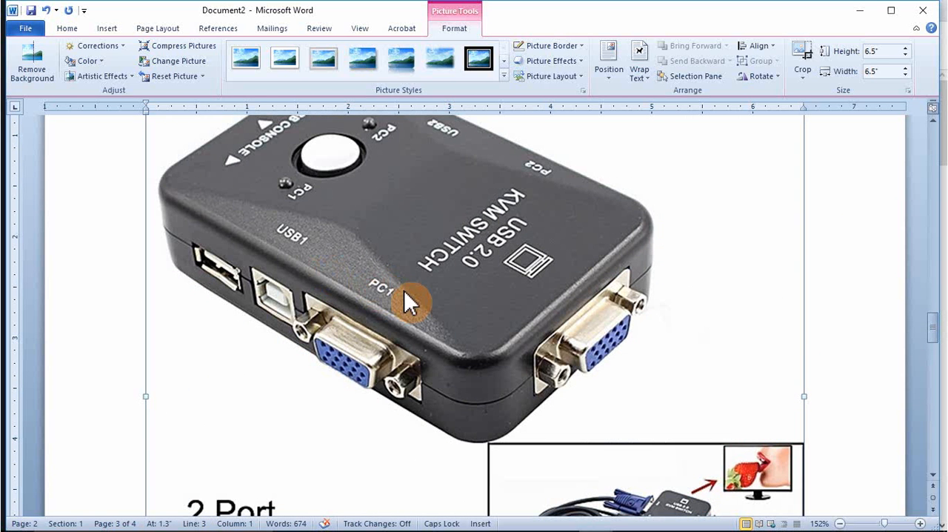
scroll(405, 297, up, 3)
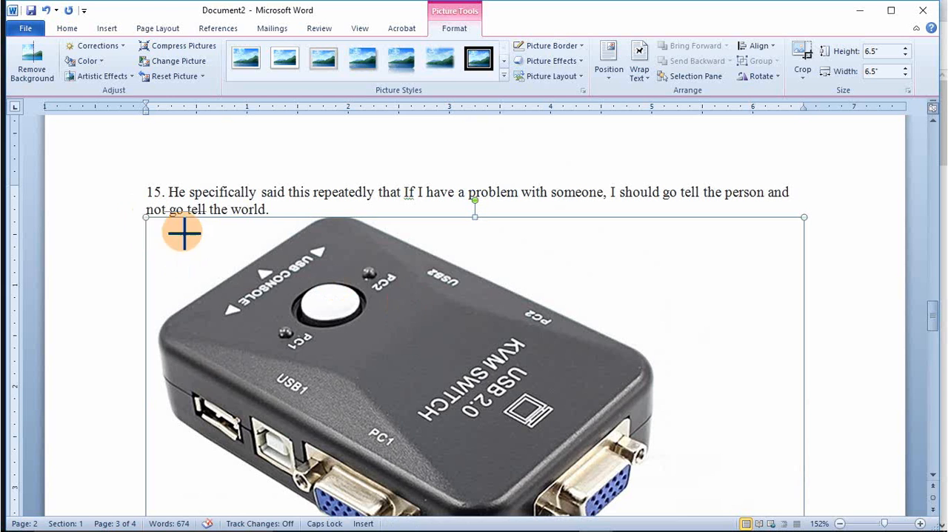
drag(186, 233, 415, 364)
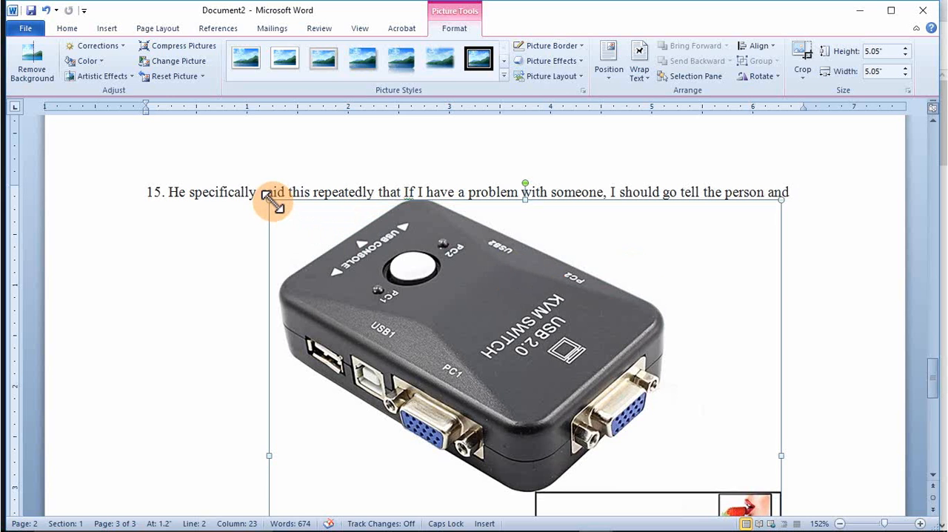
drag(272, 200, 406, 311)
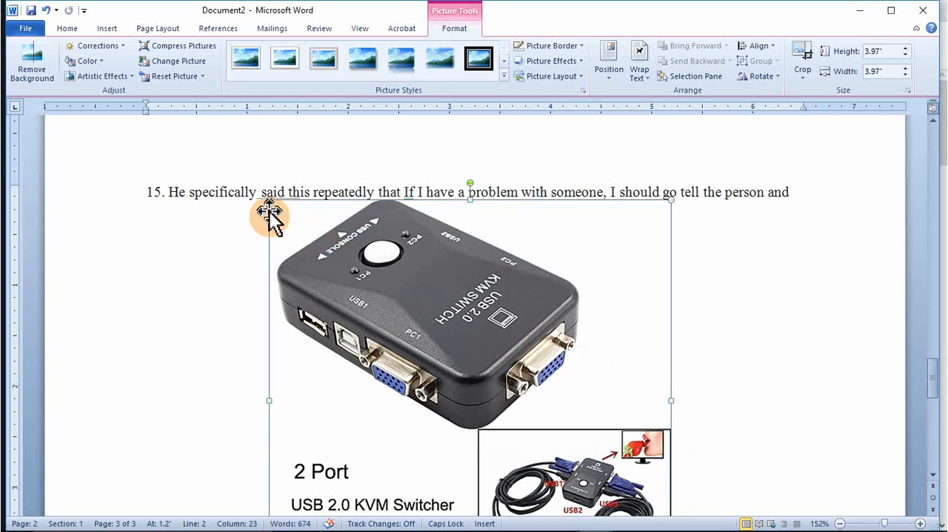
drag(269, 198, 401, 315)
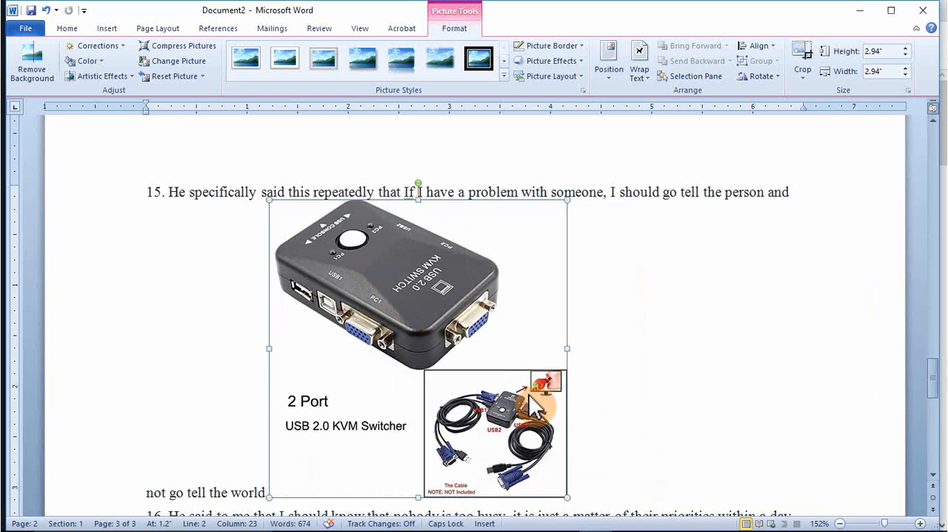
drag(567, 496, 483, 386)
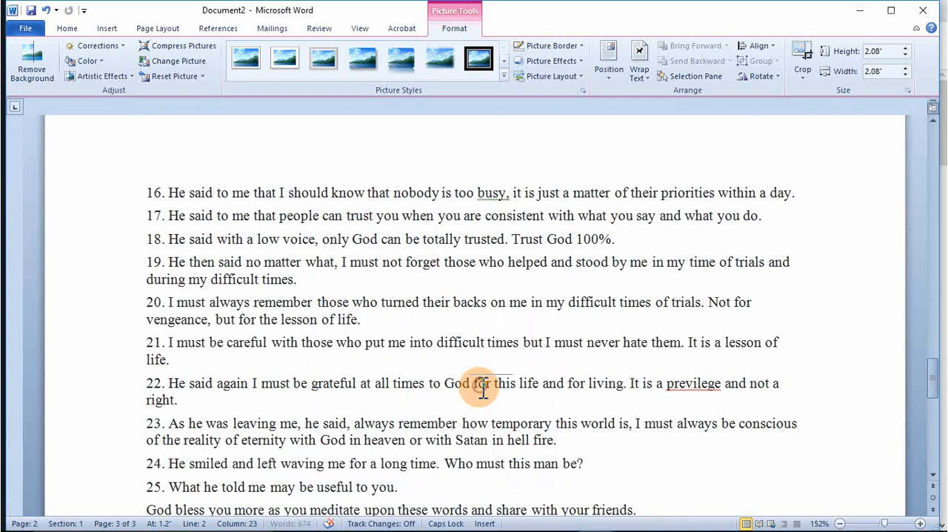
scroll(419, 256, up, 9)
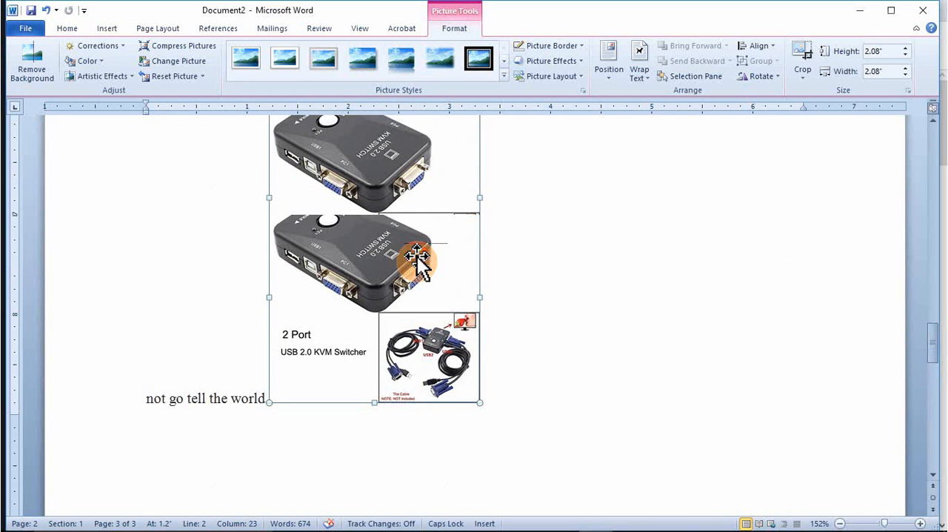
scroll(418, 260, up, 4)
scroll(419, 258, down, 2)
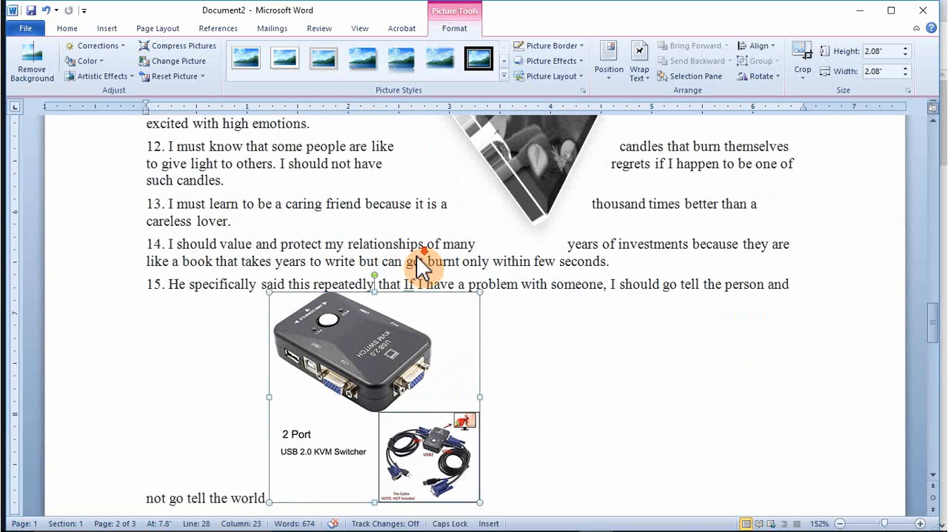
scroll(417, 254, down, 2)
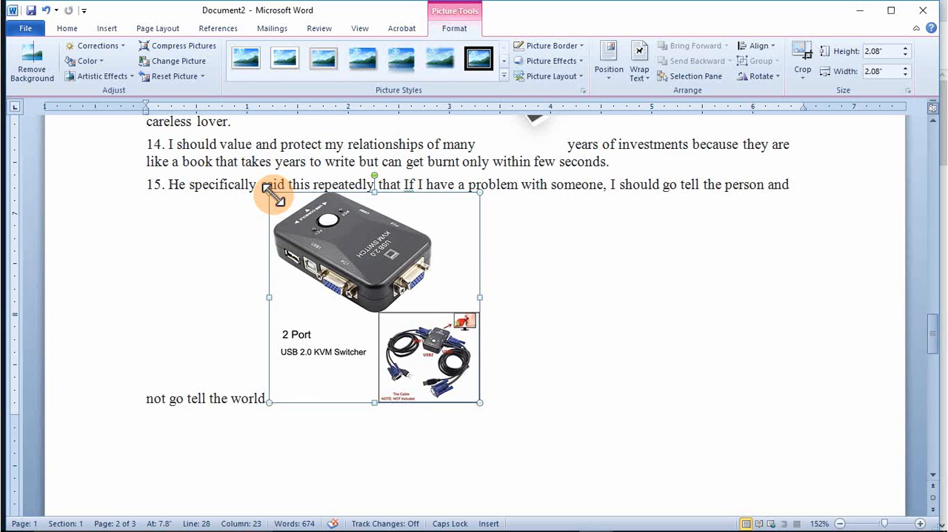
drag(269, 193, 403, 274)
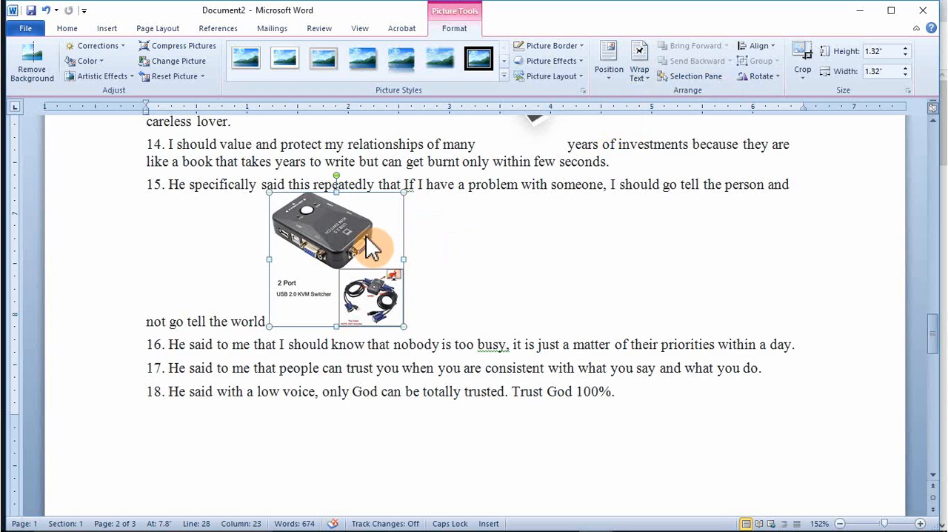
Step: Select the KVM switch picture in item 15 and show its picture formatting options
click(502, 201)
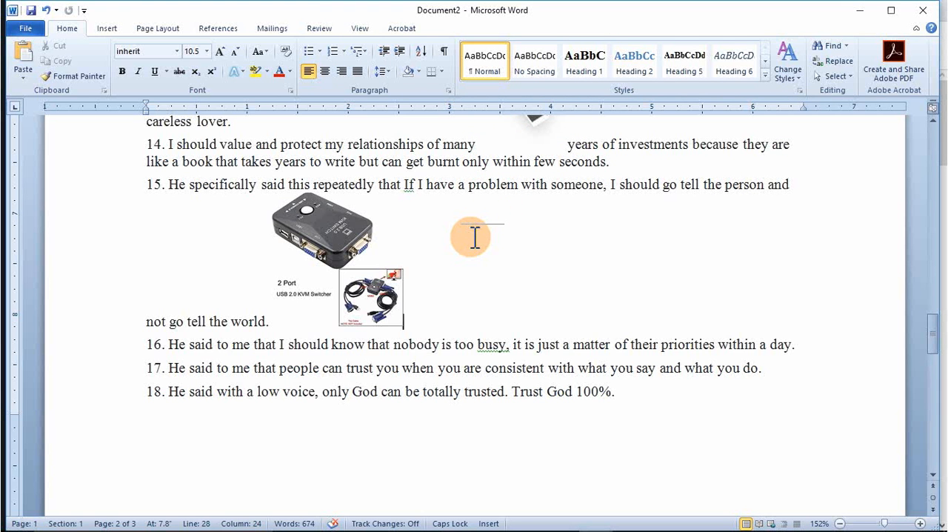
click(331, 251)
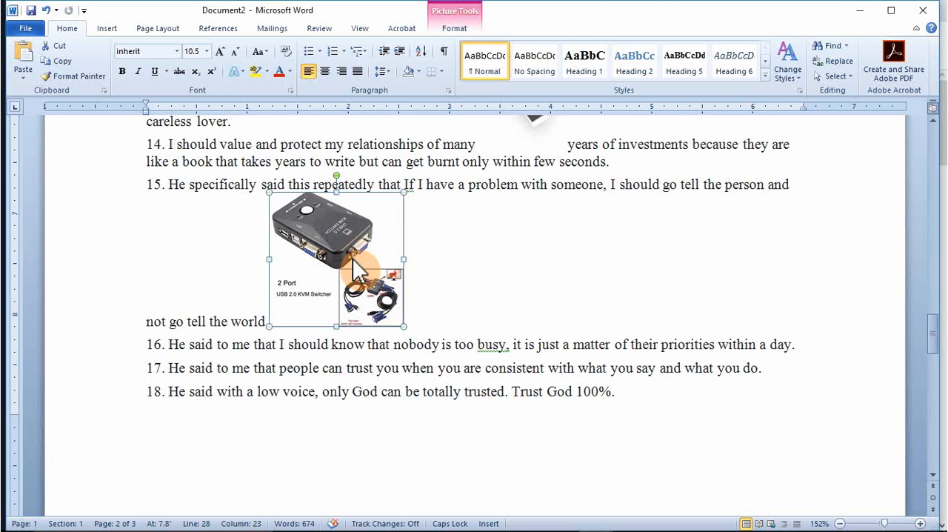
mouse_move(432, 32)
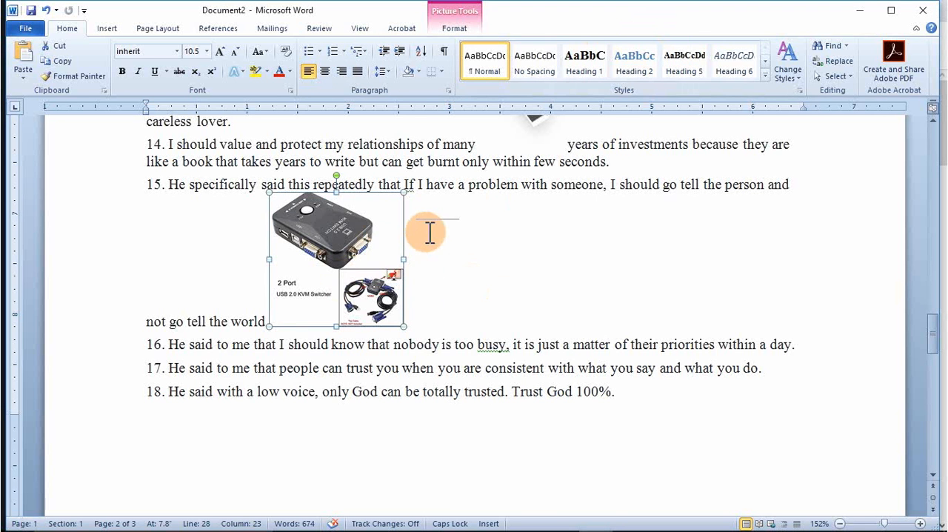
click(452, 29)
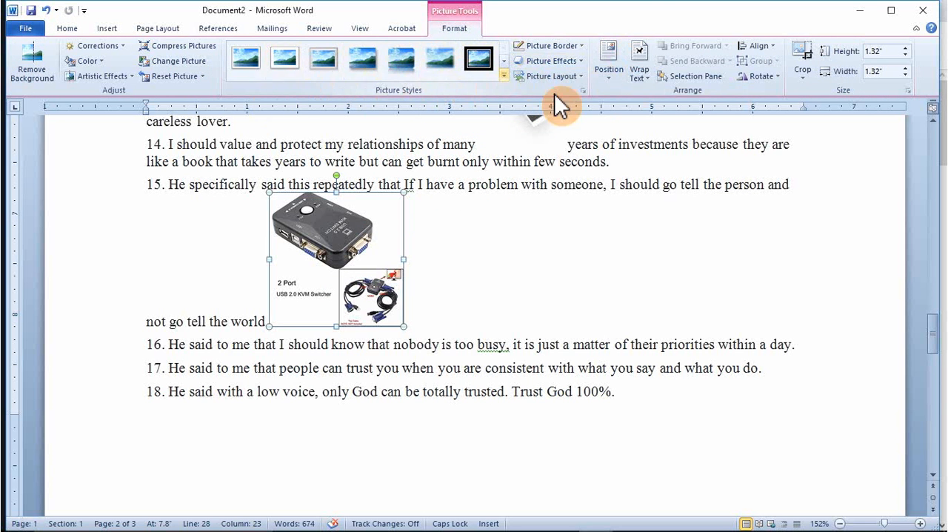
Step: Select the word "someone" in item 15, and clear the selection again
click(567, 186)
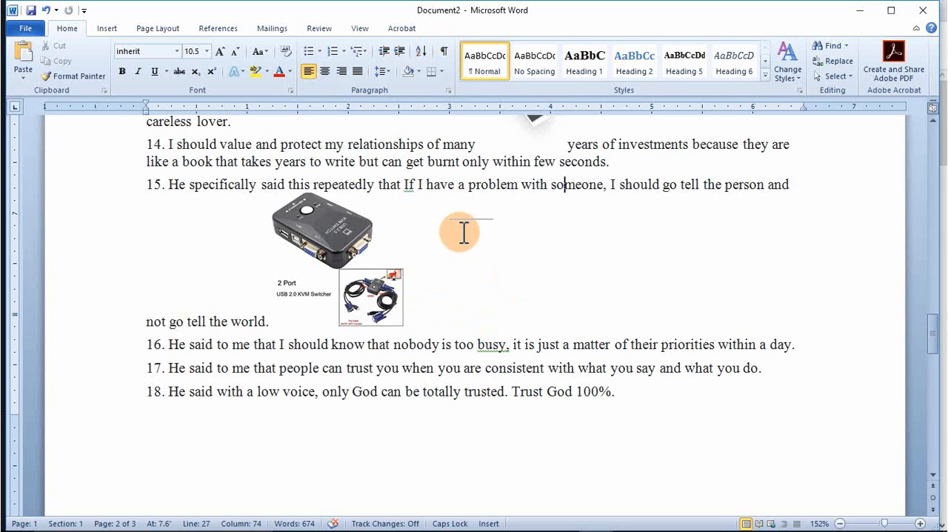
double_click(559, 187)
click(557, 186)
click(557, 185)
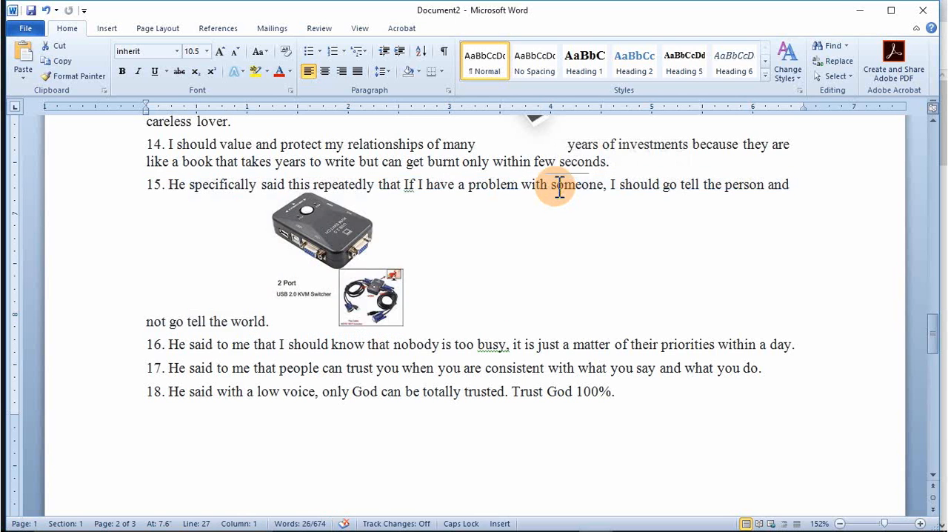
double_click(557, 185)
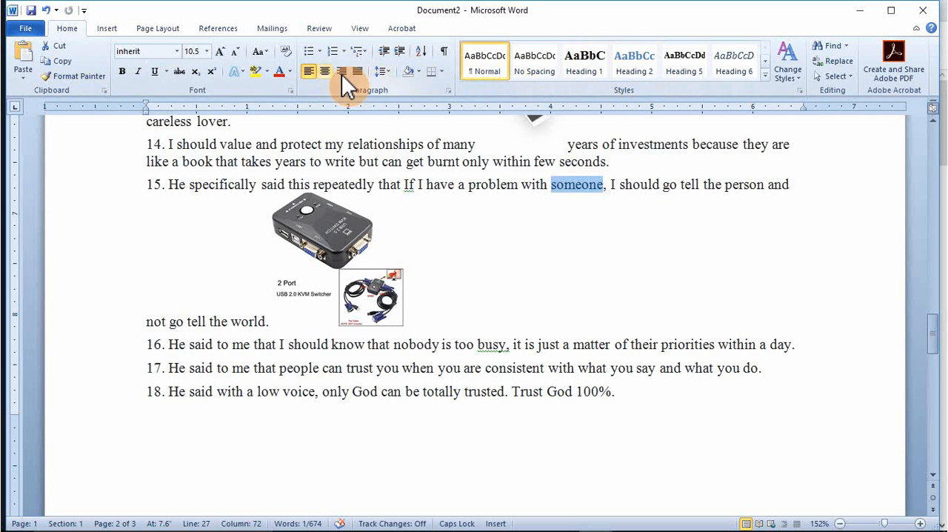
click(572, 191)
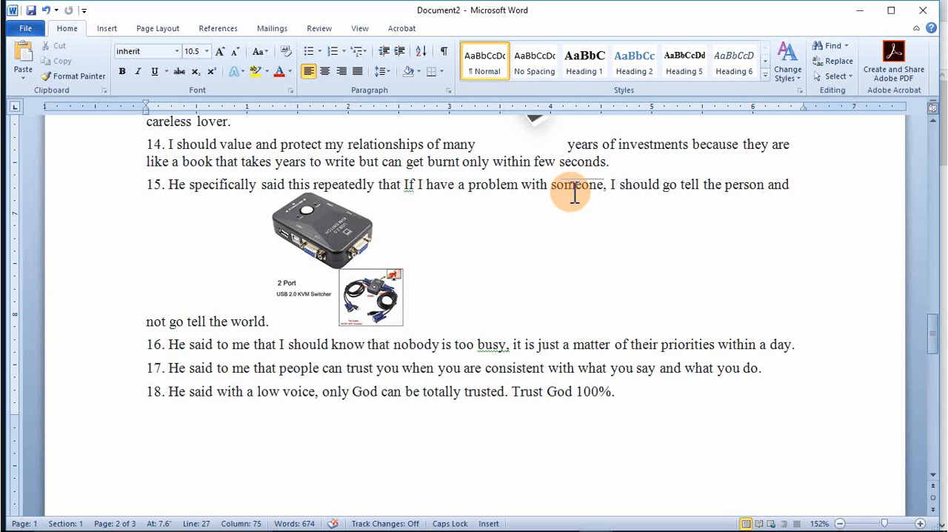
Step: Alternate the selection between the KVM switch picture and the word "problem" in item 15, ending with the picture selected
click(327, 245)
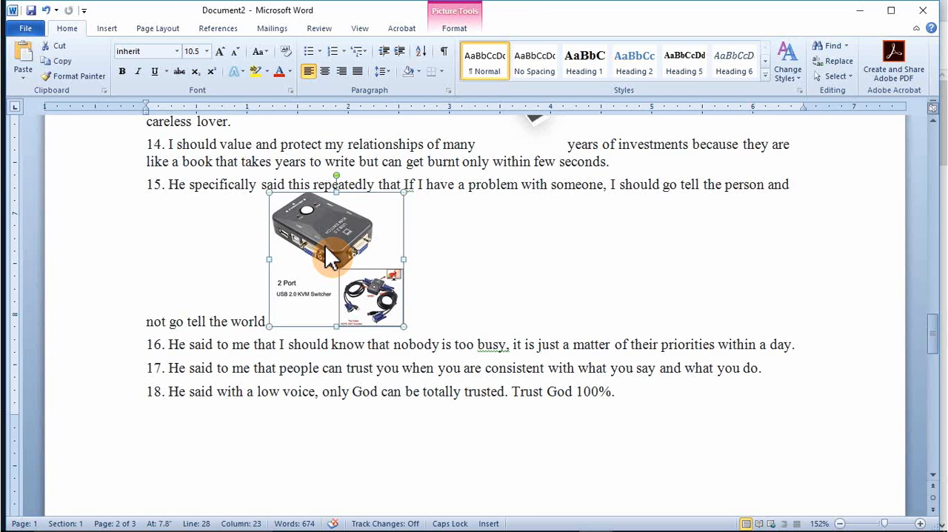
double_click(509, 185)
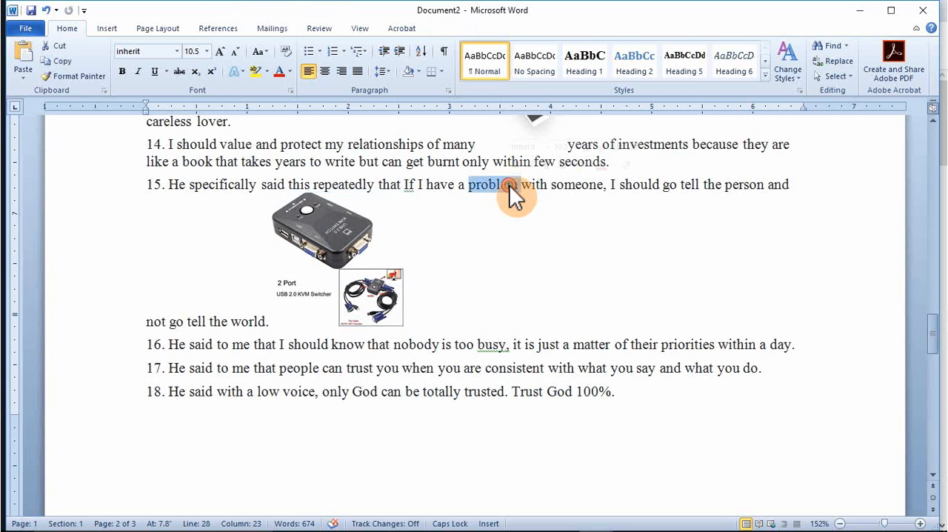
click(326, 248)
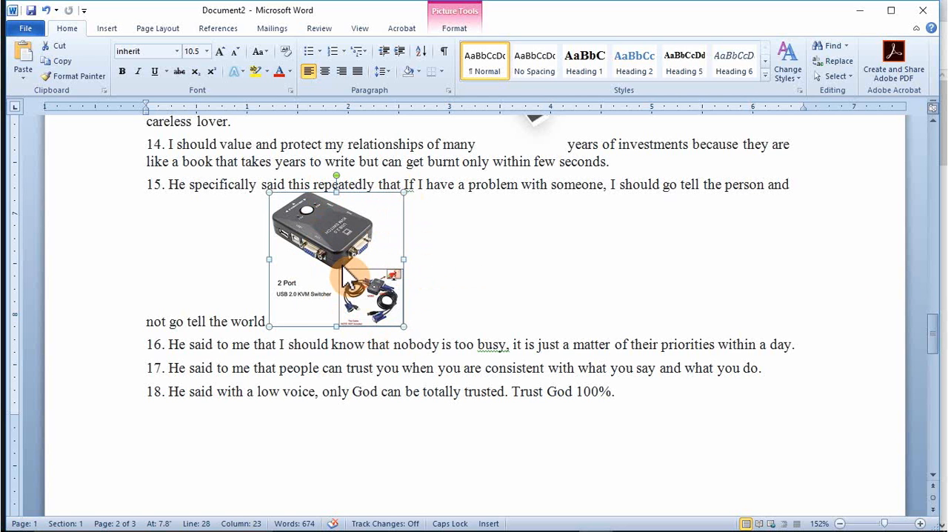
click(485, 254)
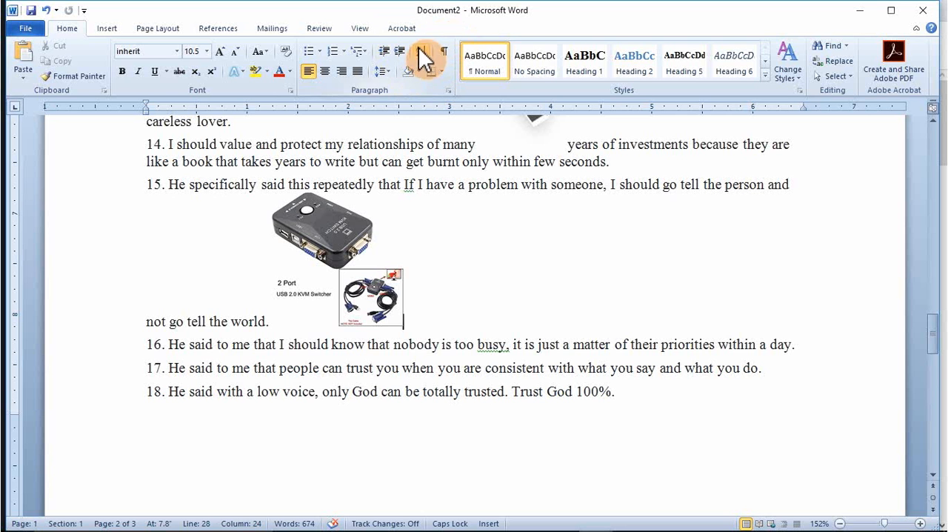
click(359, 292)
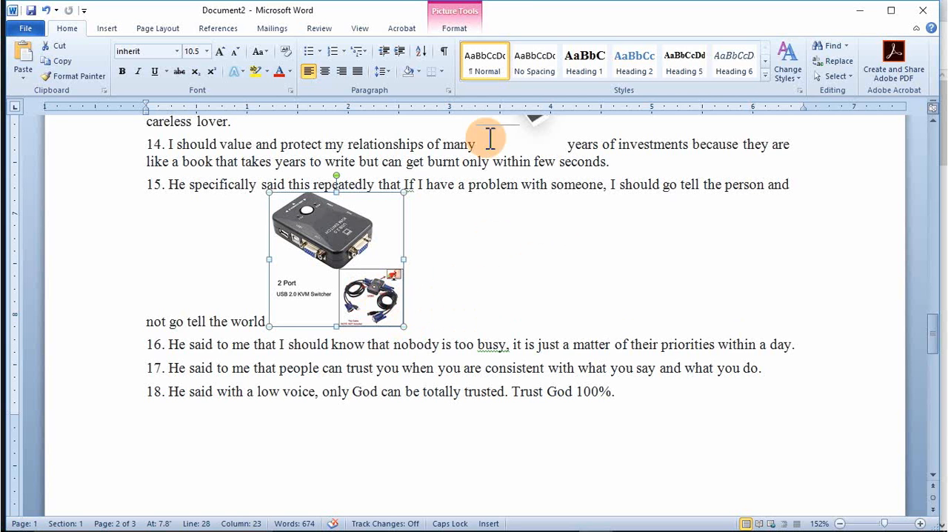
Step: Set the KVM switch picture's text wrapping to Square and move the picture to the left margin beside items 15 to 19
click(454, 30)
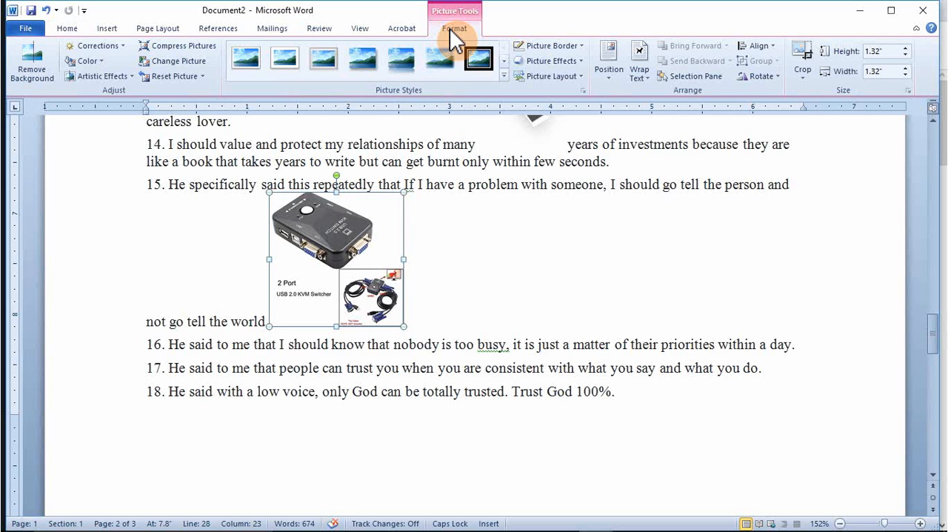
click(639, 73)
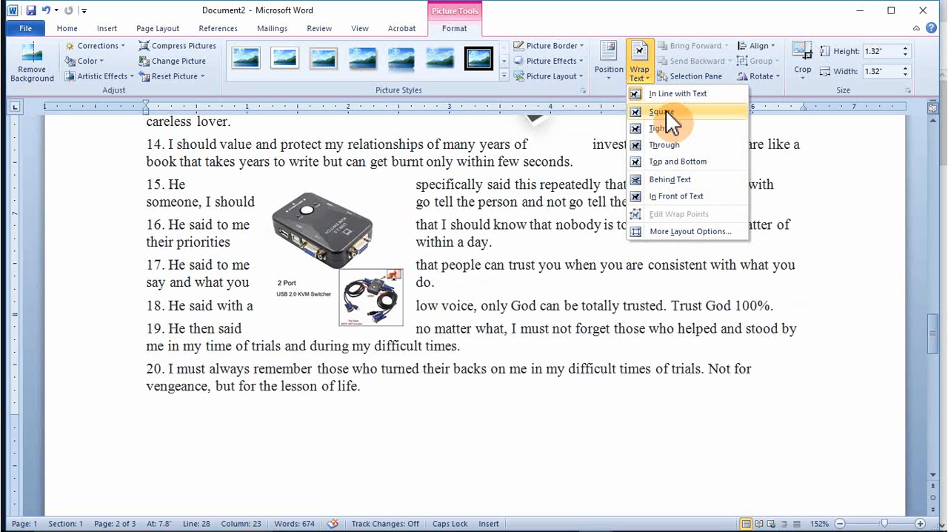
click(667, 111)
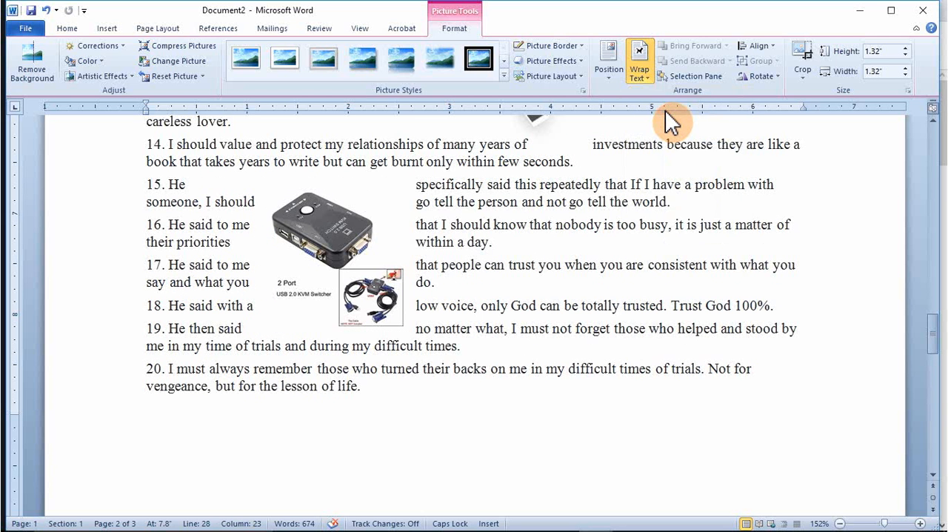
click(363, 290)
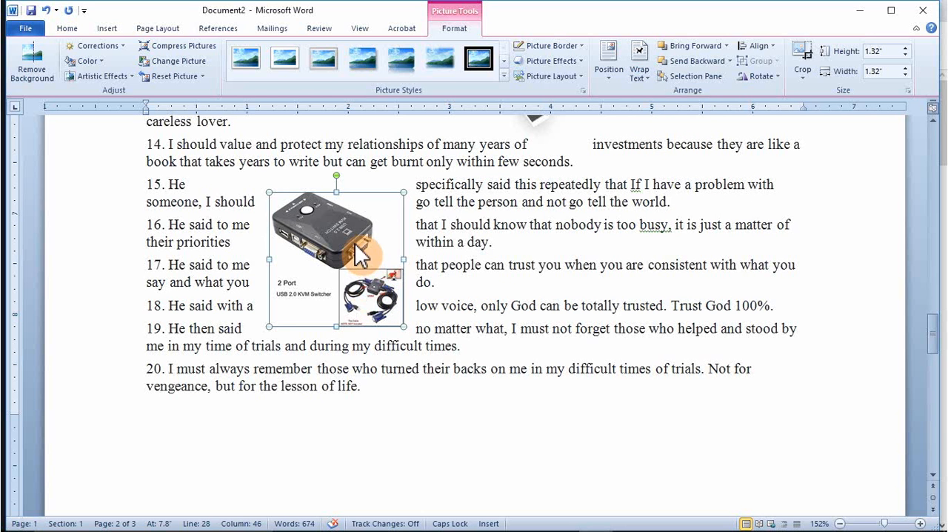
drag(355, 243, 245, 248)
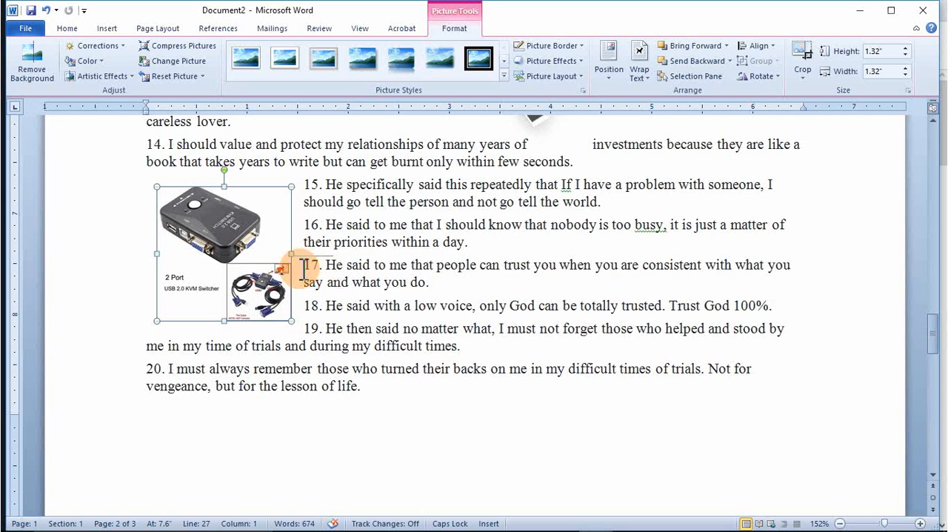
Step: Edit the picture's wrap points, stretching the upper-right point out to item 14 and pulling it back to the cable inset's upper-right corner
click(644, 78)
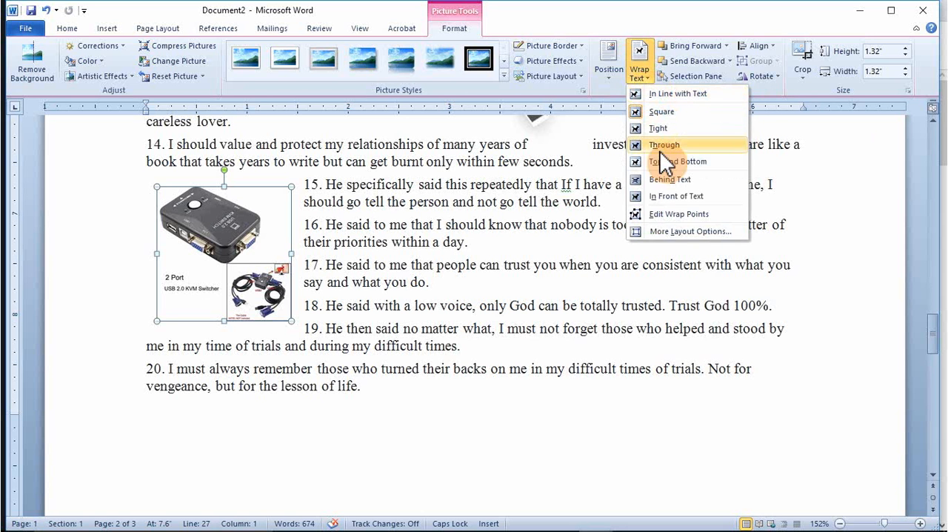
click(677, 215)
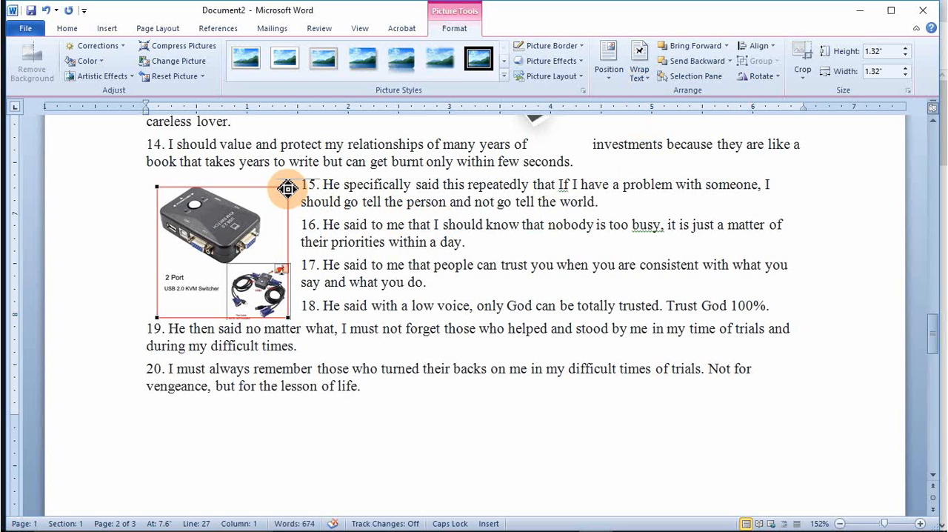
drag(288, 188, 405, 161)
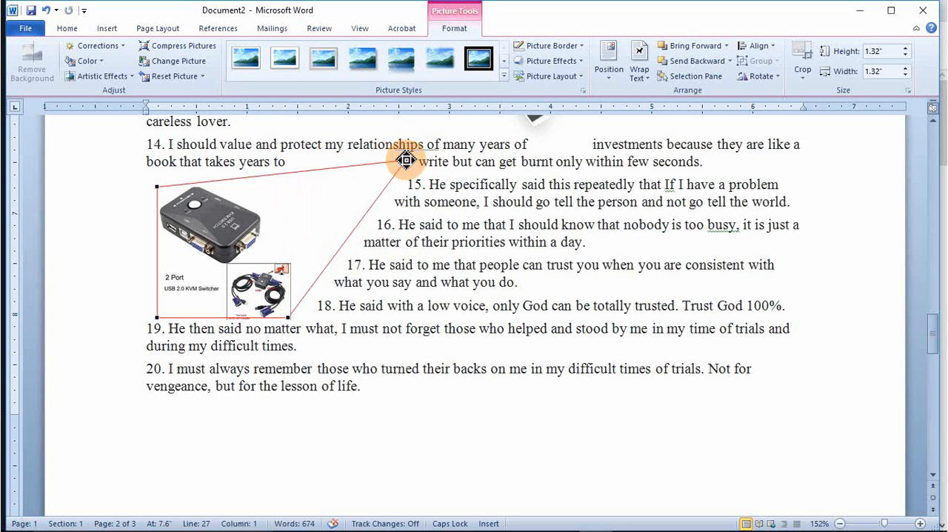
drag(406, 160, 294, 263)
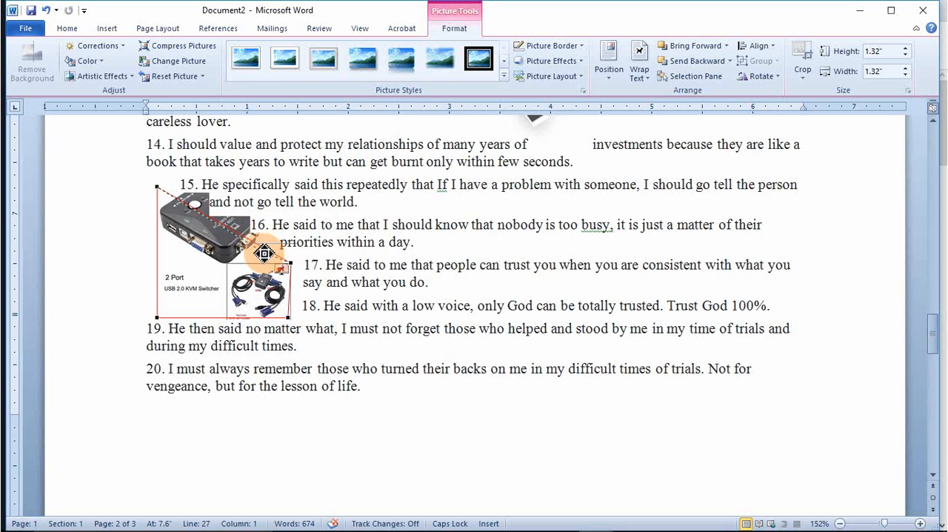
Step: Add wrap points just above the cable inset and at the switch's right edge, and leave wrap point editing
drag(249, 257, 248, 257)
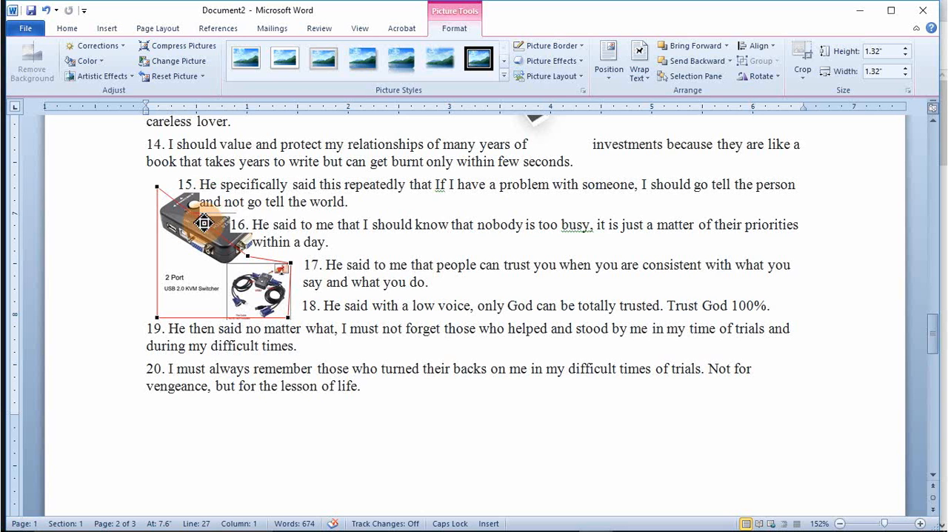
drag(200, 220, 259, 214)
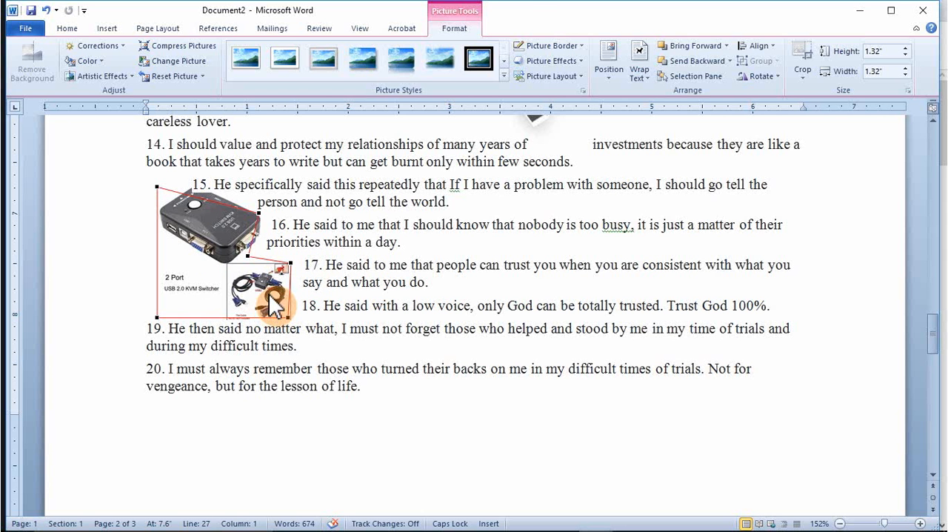
click(335, 306)
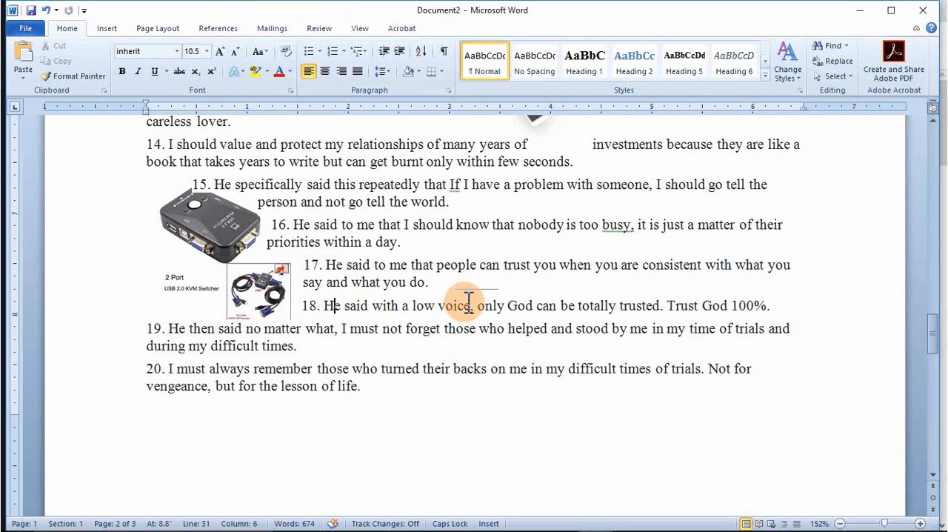
Step: Reopen the picture's wrap points and add one above the switch's top edge so that item 15 clears the device
click(249, 237)
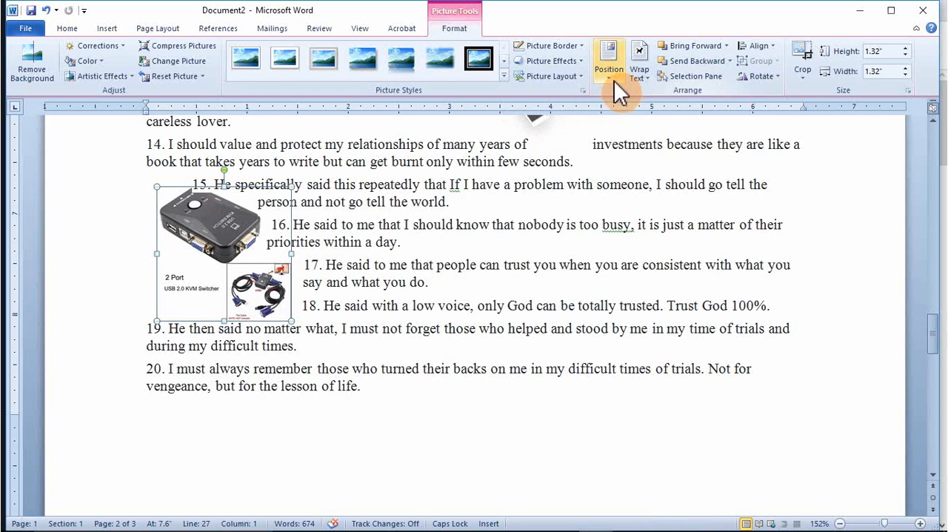
click(639, 76)
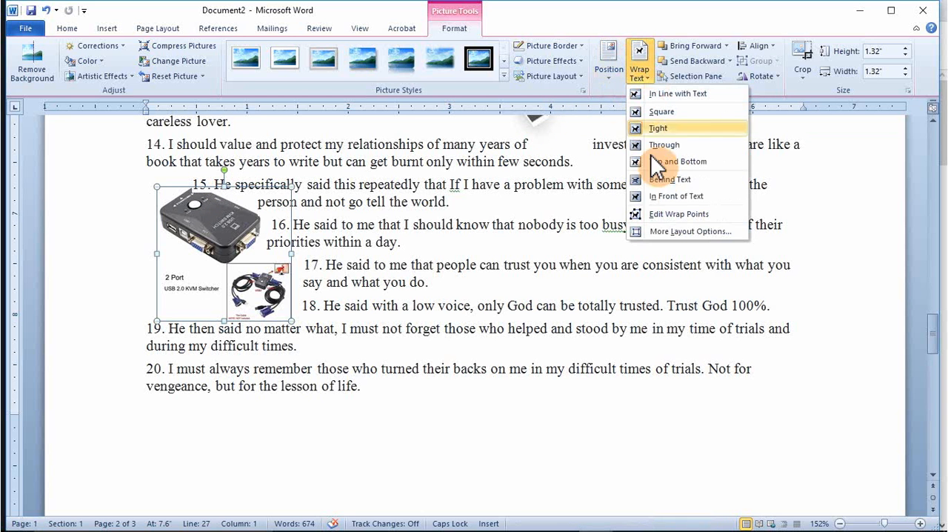
click(652, 216)
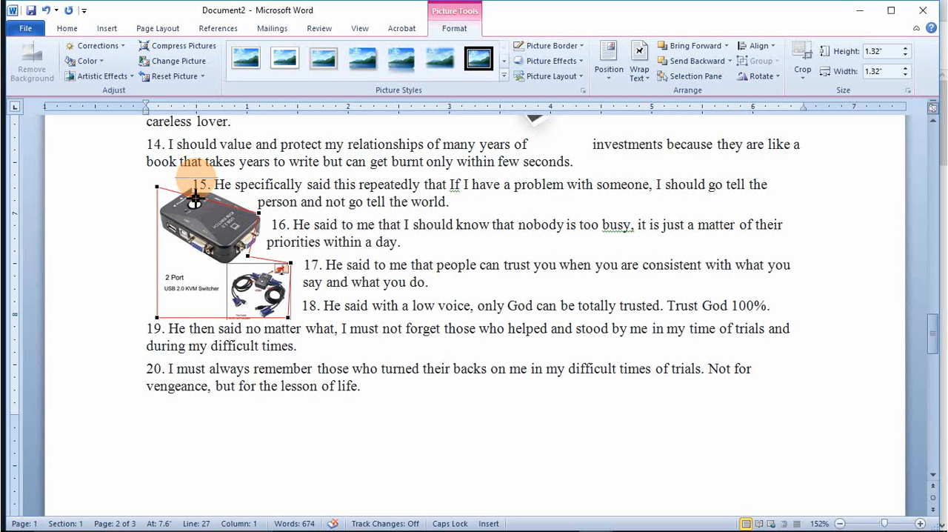
drag(195, 198, 210, 186)
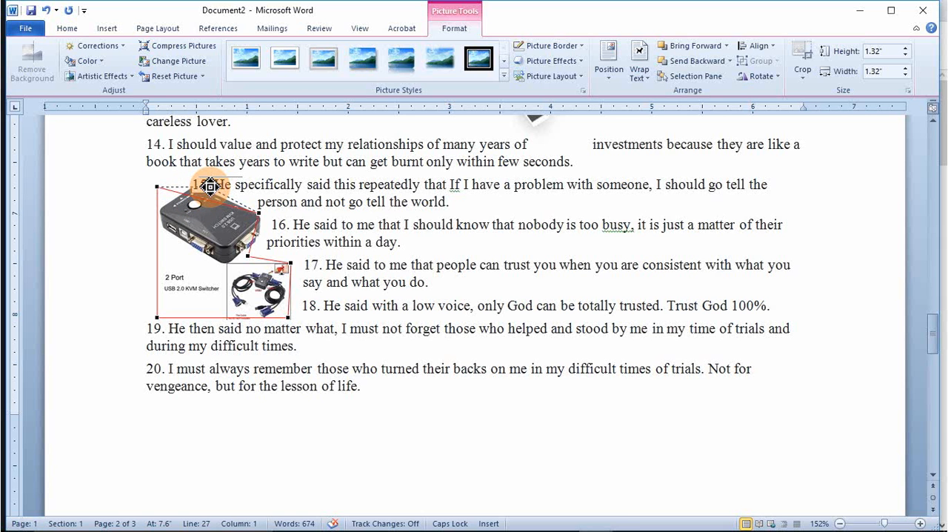
drag(210, 186, 210, 186)
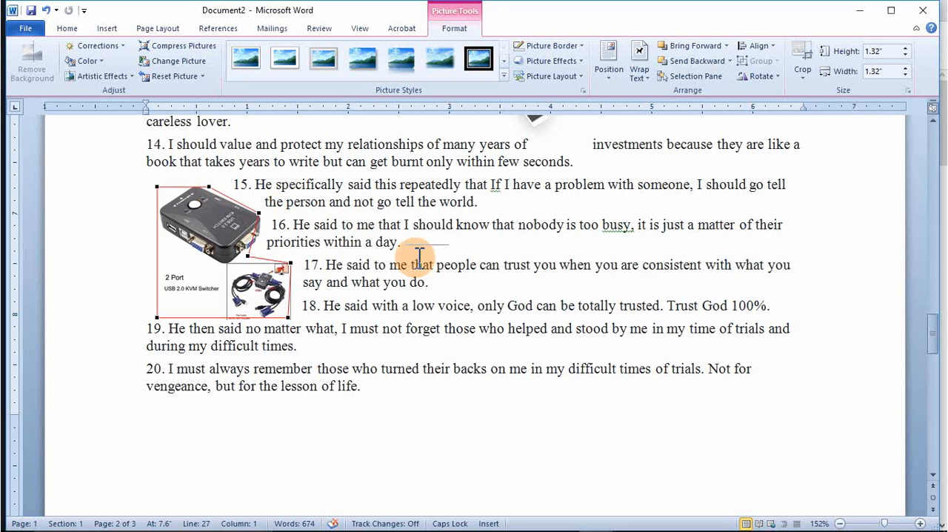
click(457, 269)
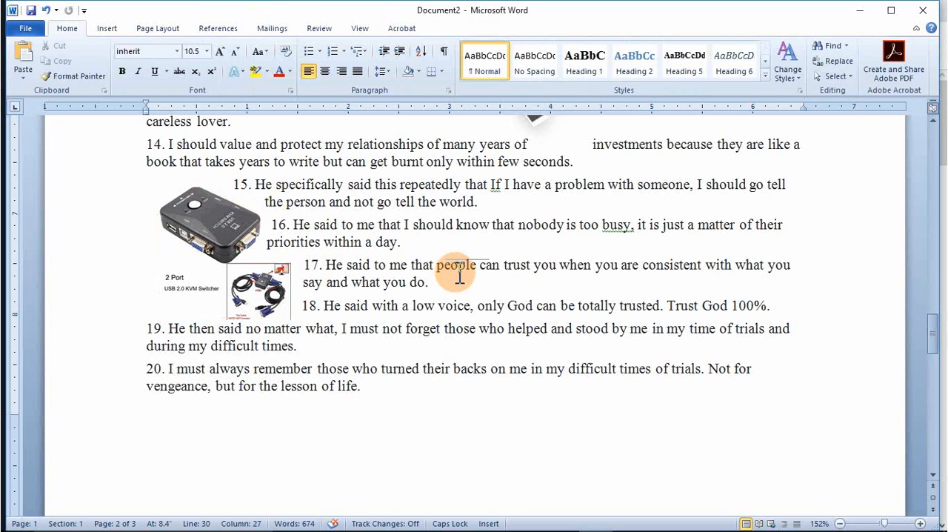
Step: Move the KVM switch picture from the left margin into the middle of items 14 to 18
scroll(460, 275, up, 3)
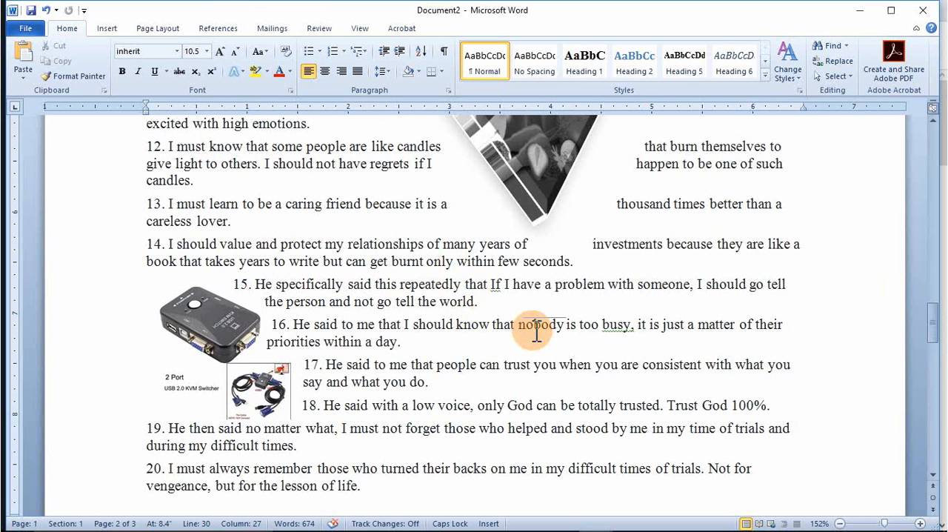
scroll(536, 330, up, 5)
scroll(533, 329, down, 10)
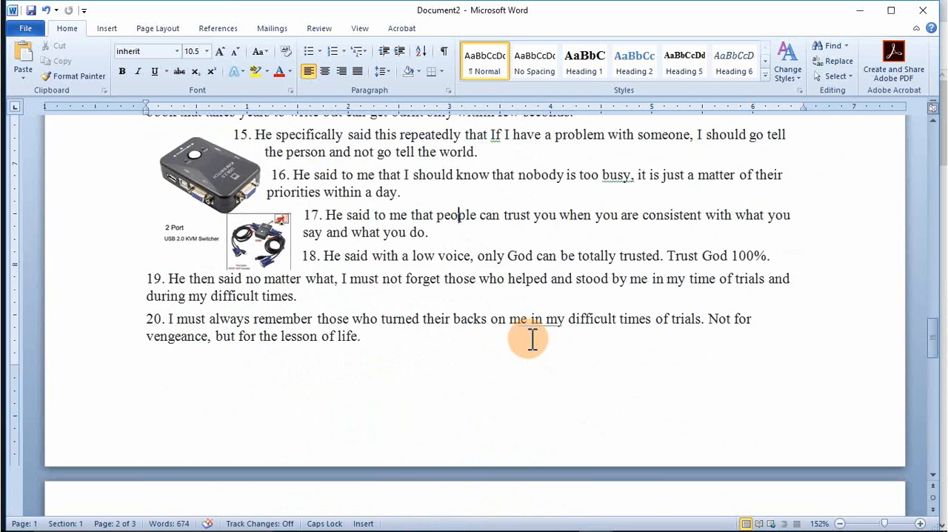
click(226, 185)
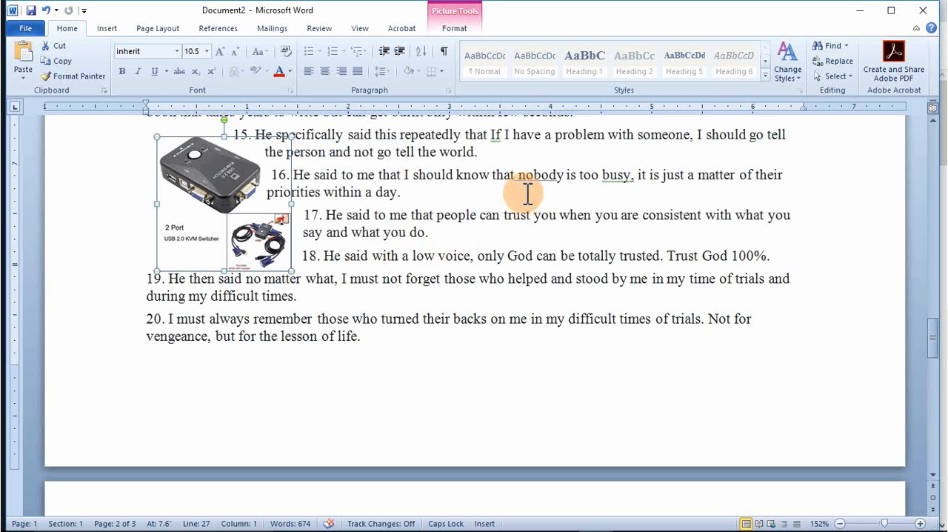
scroll(527, 192, up, 3)
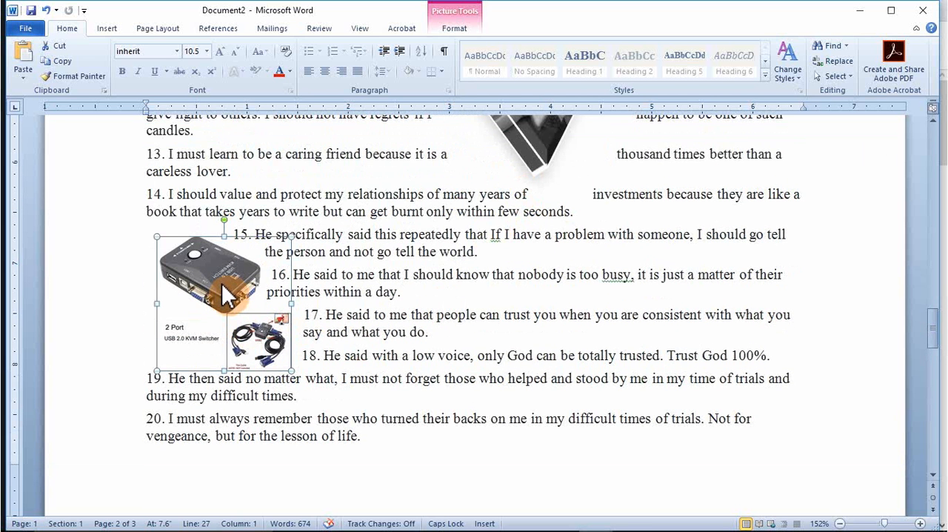
drag(227, 295, 391, 276)
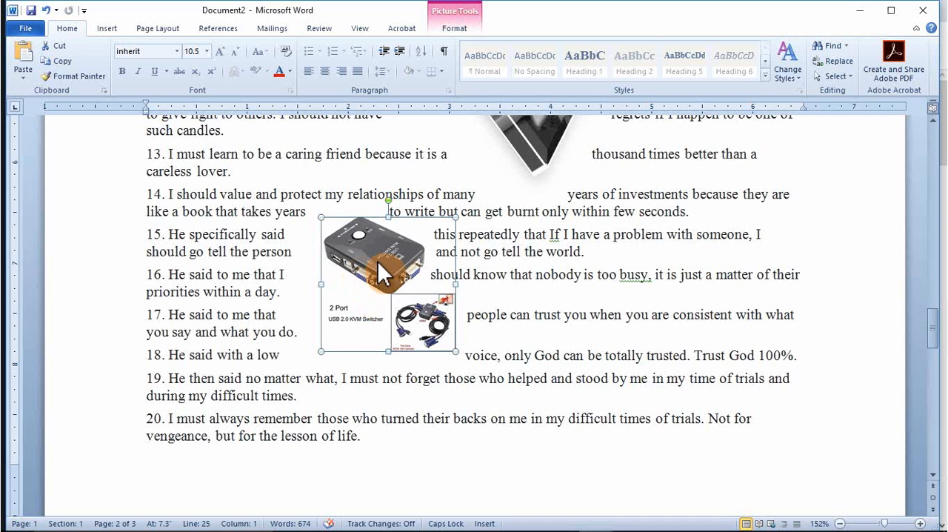
Step: Move the KVM switch picture to the right margin and adjust its place beside items 14 to 17
drag(382, 274, 702, 264)
drag(711, 263, 720, 277)
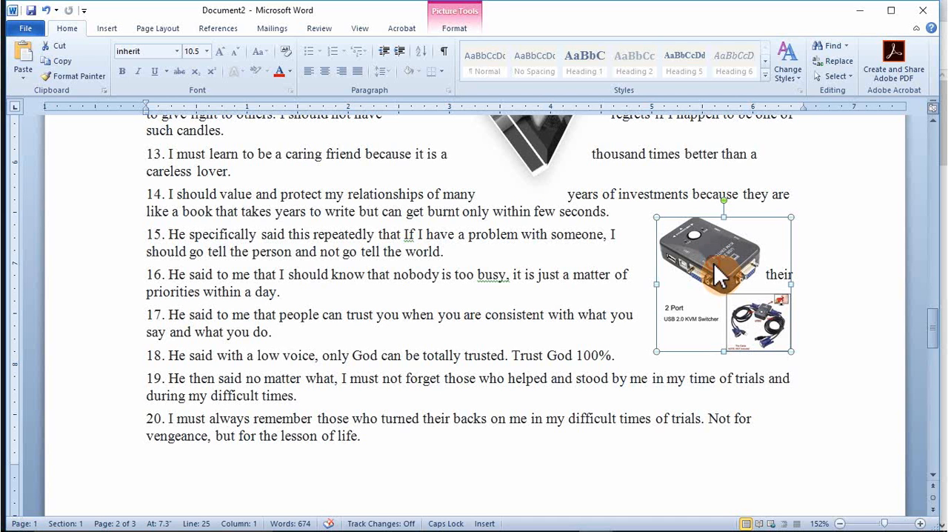
click(266, 272)
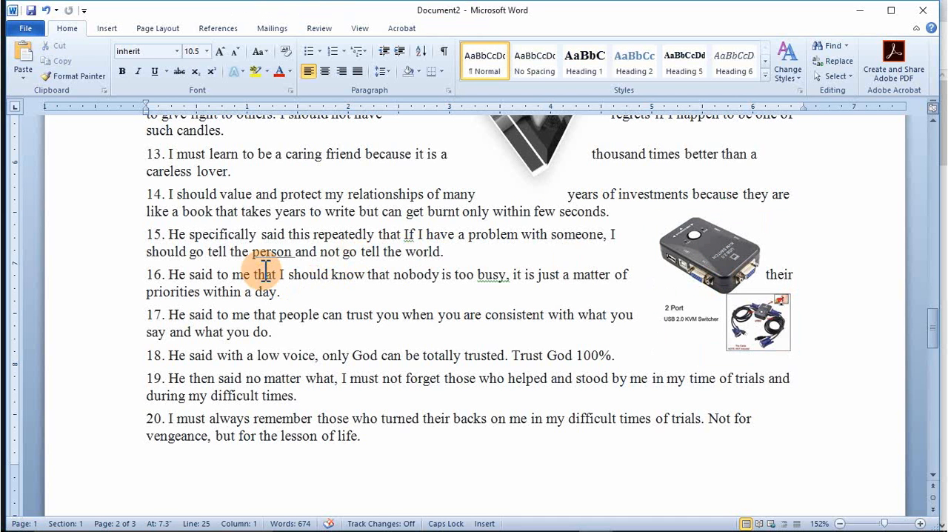
click(698, 250)
drag(698, 250, 717, 234)
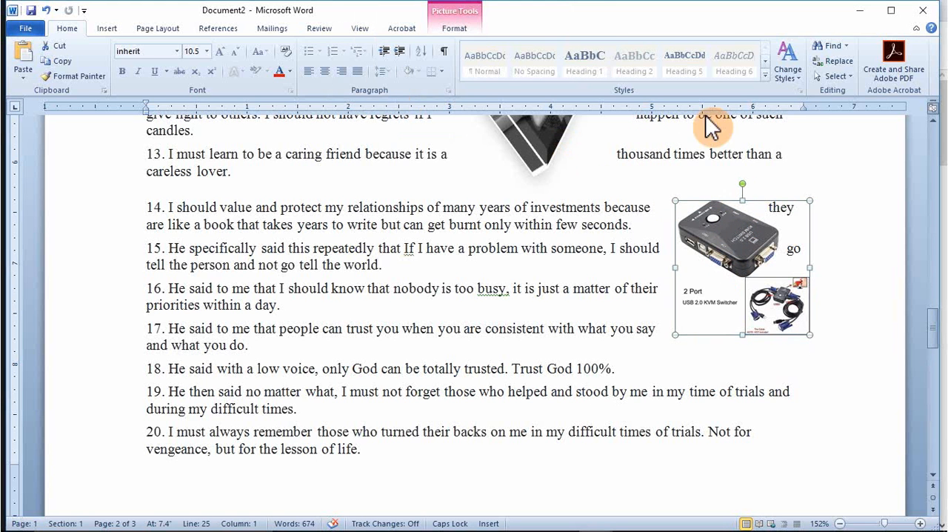
Step: Display the wrap points of the KVM switch picture at the right margin
click(455, 30)
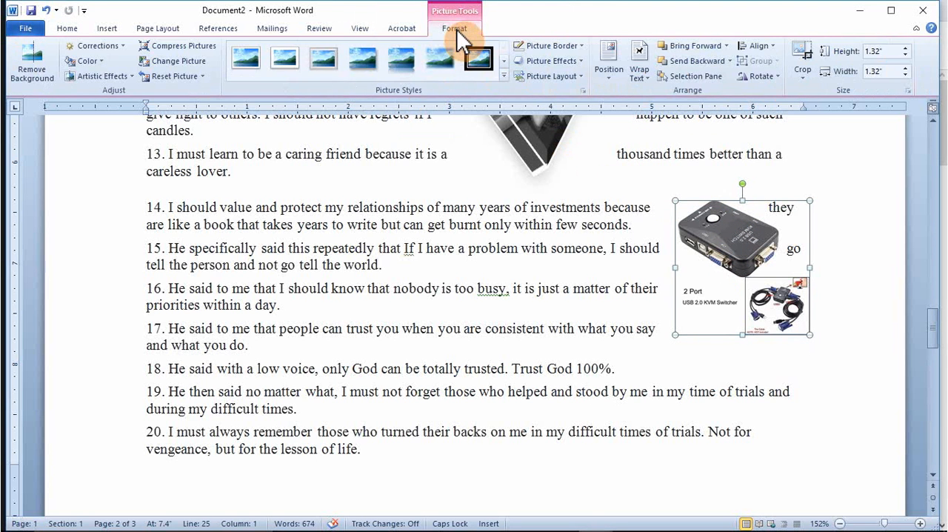
click(649, 76)
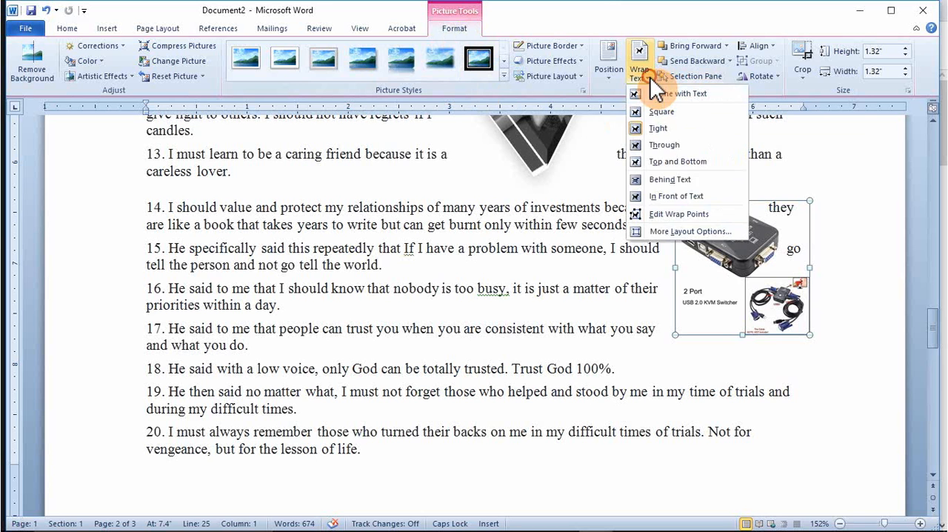
click(679, 214)
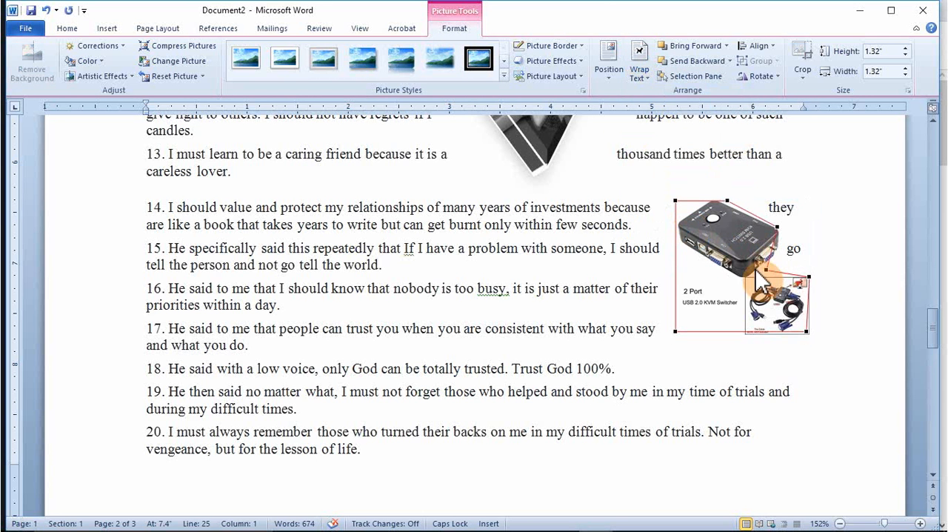
drag(748, 257, 731, 269)
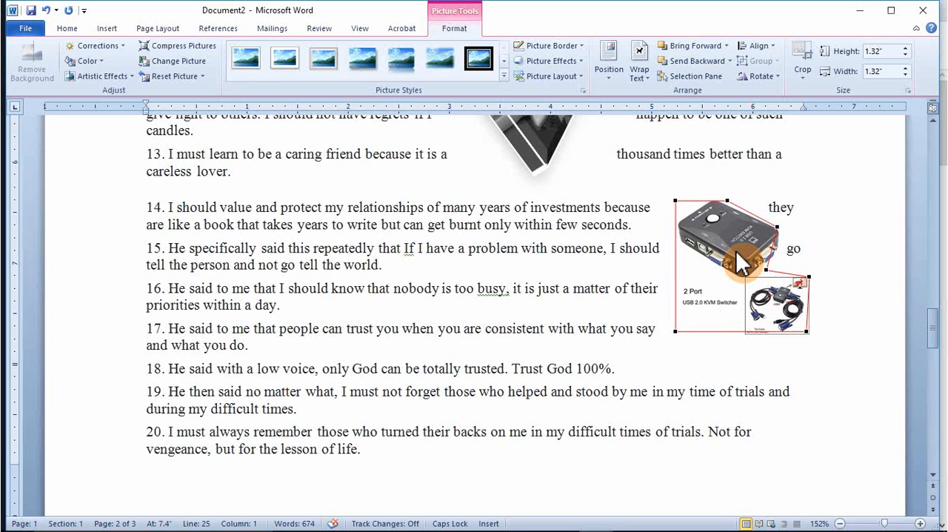
Step: Shift the KVM switch picture farther into the right margin, and bring it back into the left part of items 15 to 17
drag(736, 253, 753, 247)
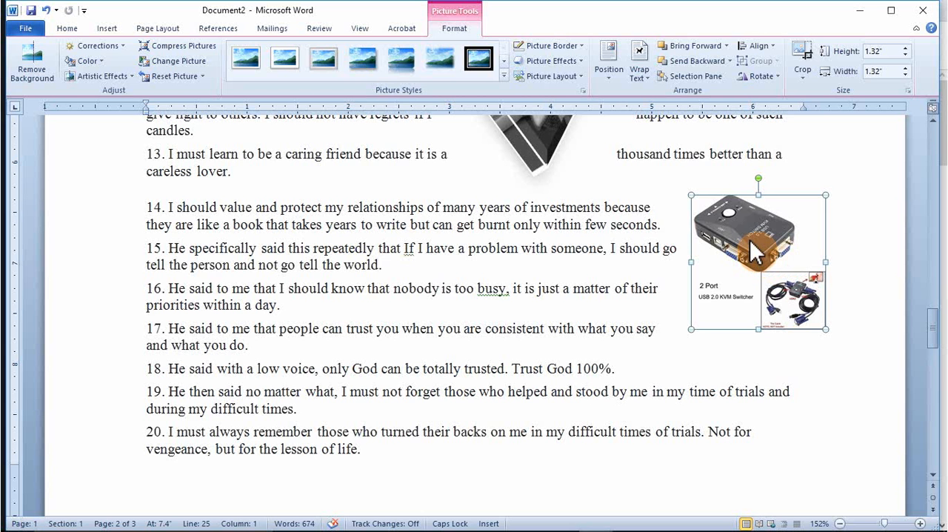
drag(750, 240, 286, 268)
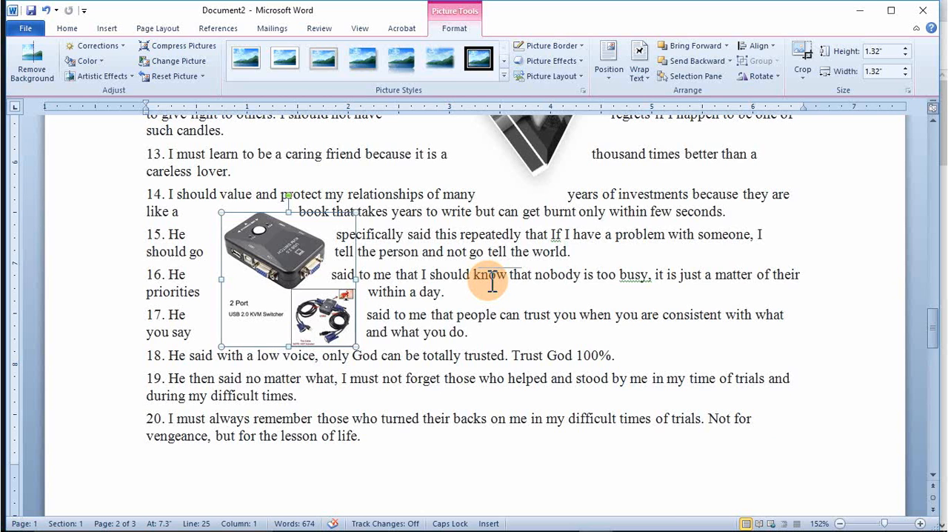
Step: Select the rotated vegetable picture beside items 7 to 11 and view the logo picture above it
scroll(492, 282, up, 5)
scroll(487, 281, up, 4)
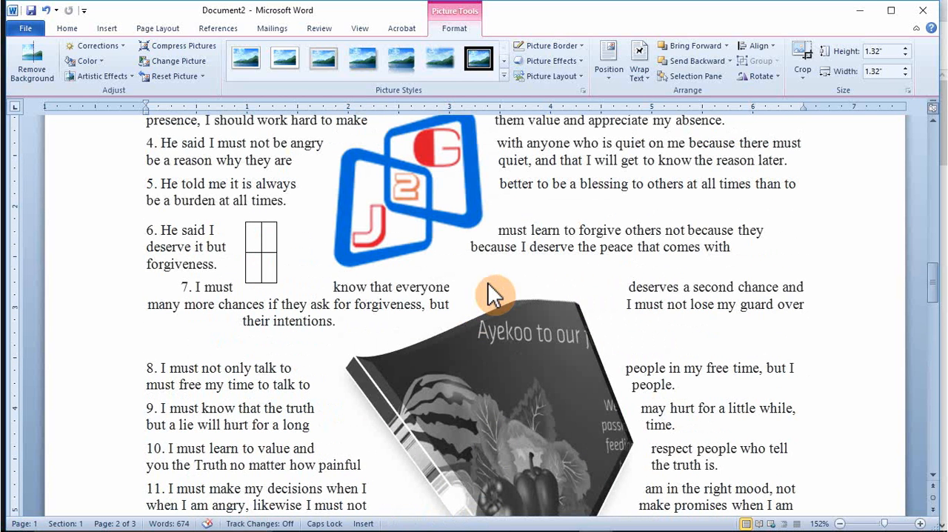
click(551, 375)
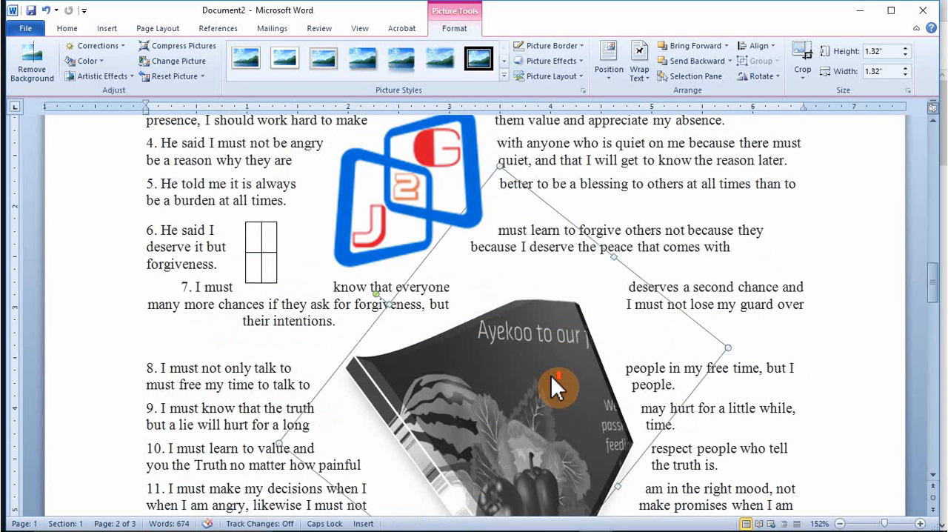
scroll(551, 375, up, 4)
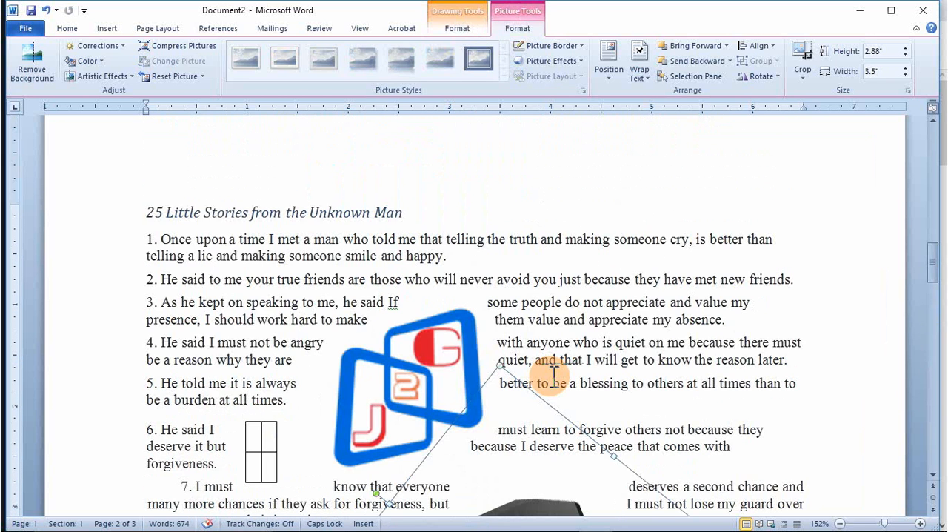
Step: Move the logo picture up toward the heading and shrink it to 1.29" by 1.29"
click(415, 384)
mouse_move(412, 369)
mouse_down()
mouse_move(395, 349)
mouse_move(390, 305)
mouse_up()
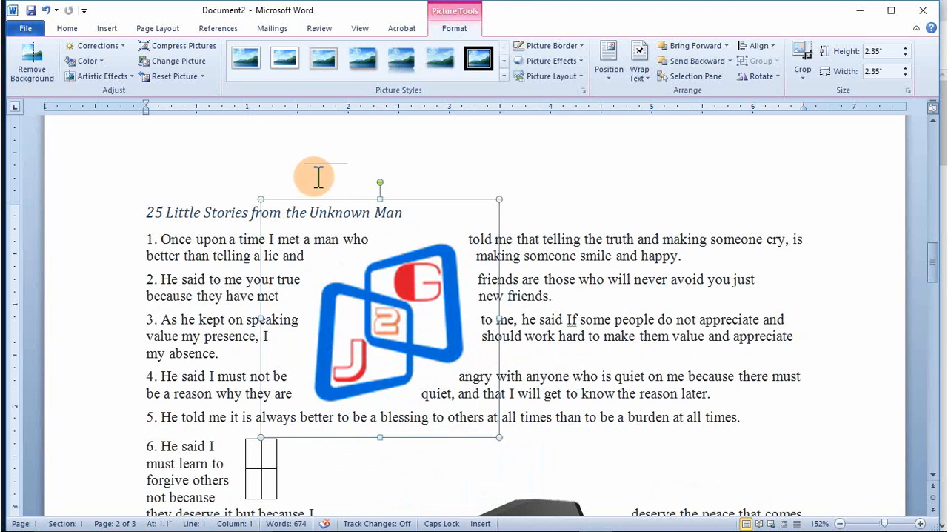
drag(260, 199, 457, 314)
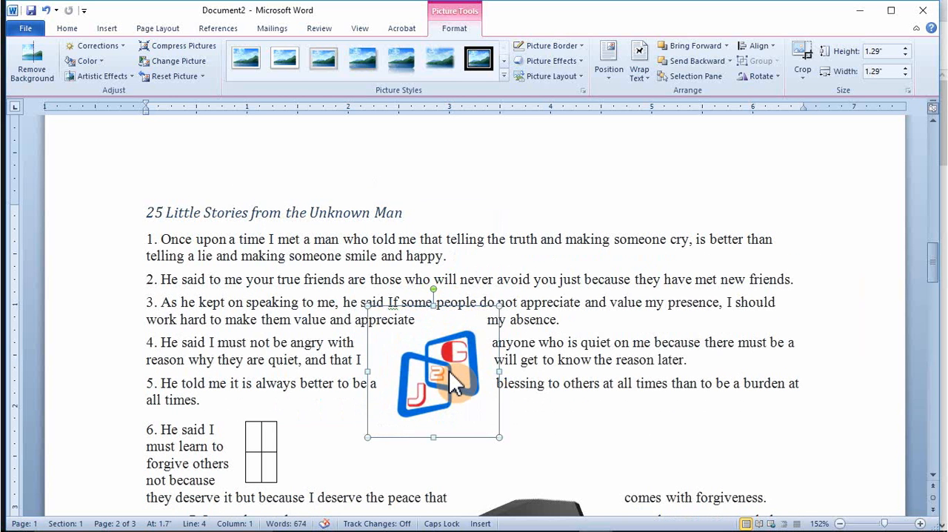
click(274, 304)
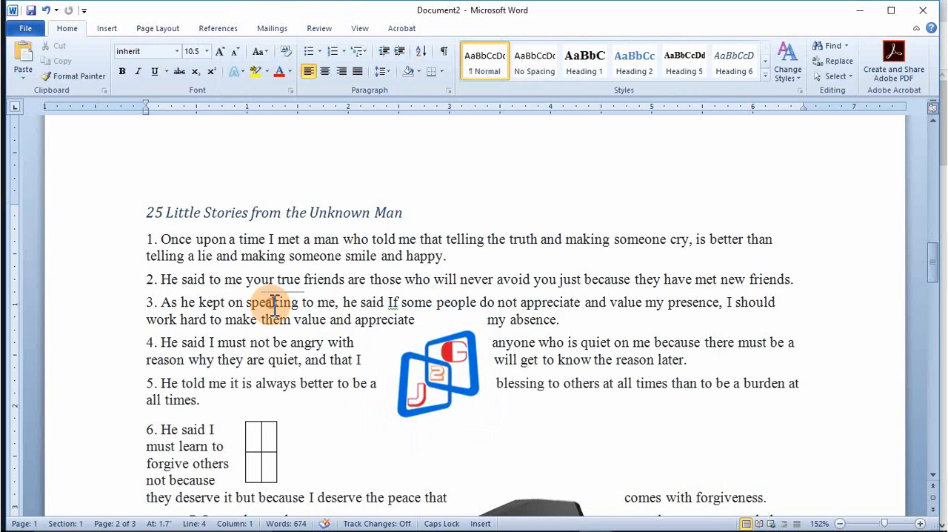
Step: Delete the logo picture beside items 3 to 5 and the rotated vegetable picture beside items 8 to 11
scroll(267, 306, down, 3)
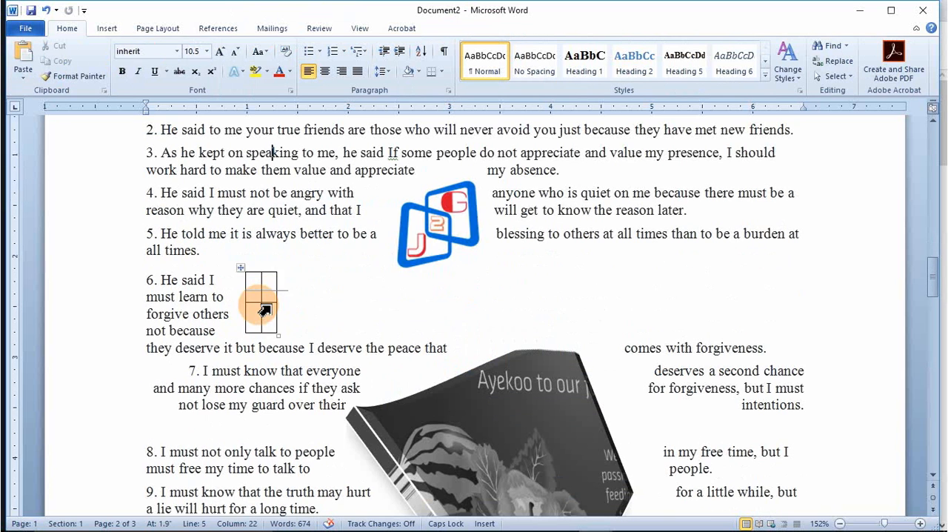
click(430, 244)
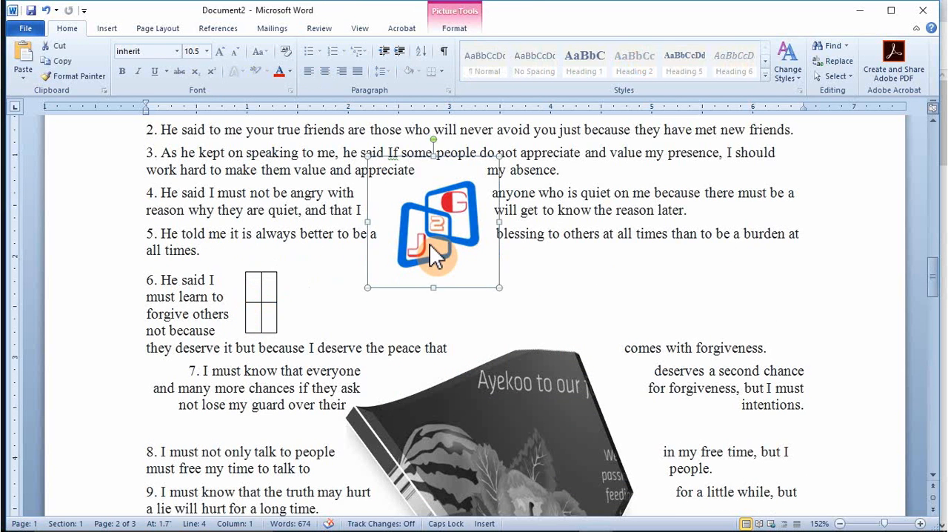
key(Delete)
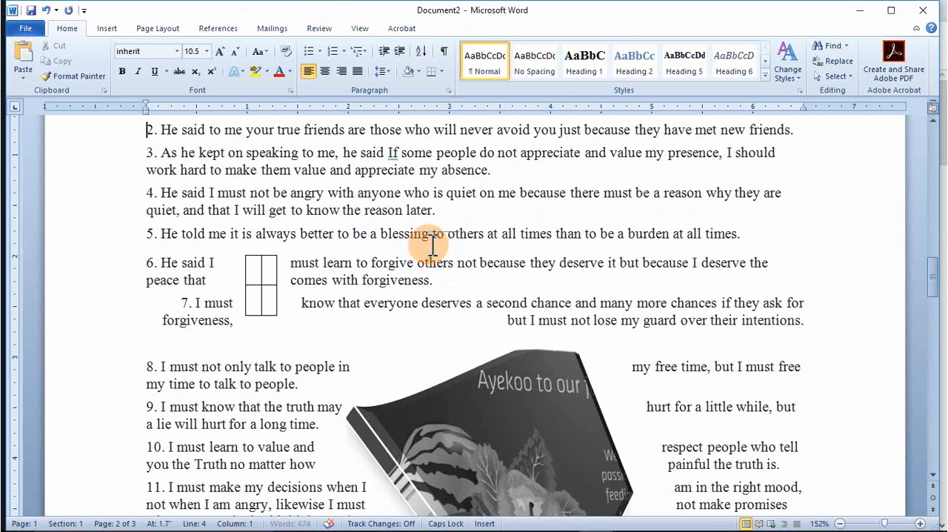
click(491, 393)
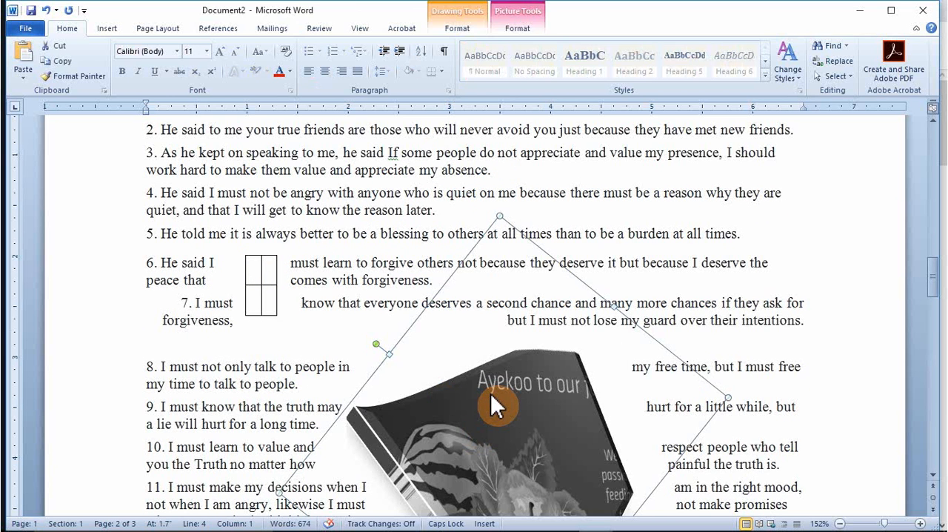
key(Delete)
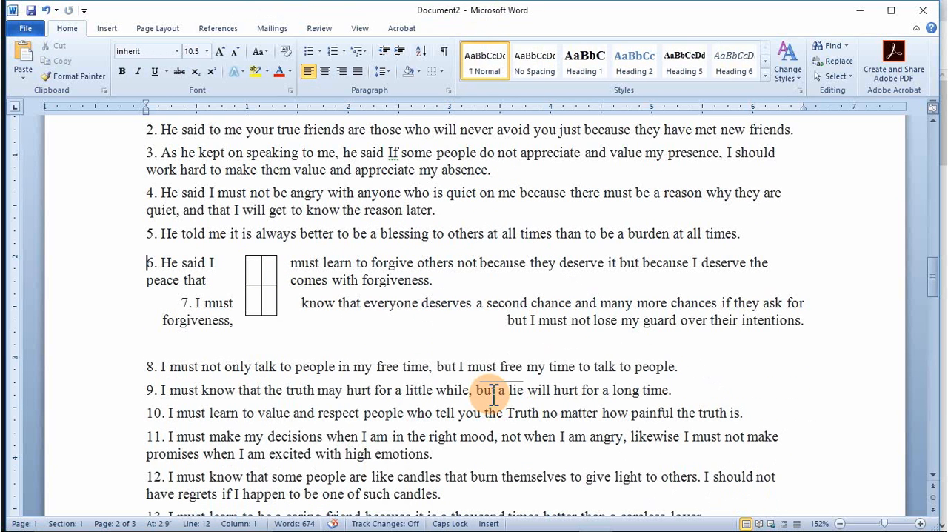
click(468, 210)
click(451, 166)
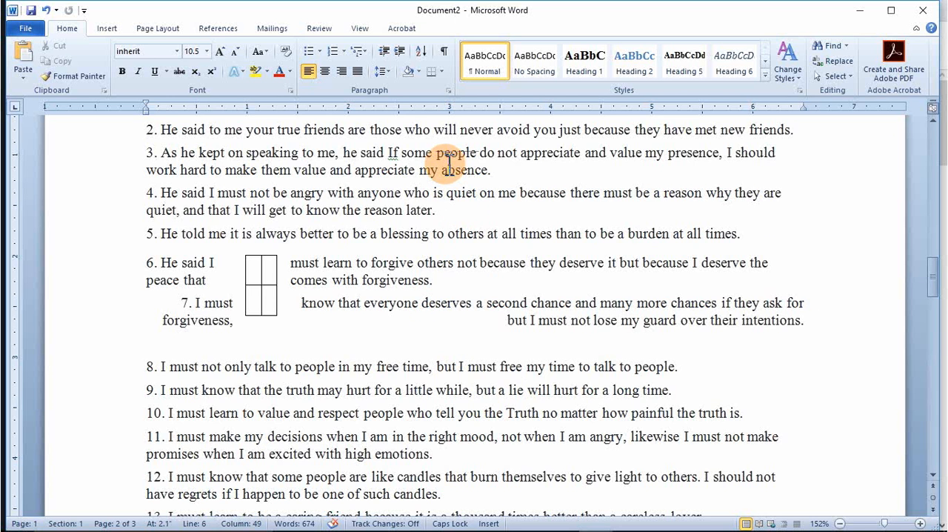
Step: Draw a closed, irregular freeform polygon about 2.03" high and 3.07" wide, and place it over items 2 to 7
scroll(450, 164, up, 1)
scroll(465, 243, up, 2)
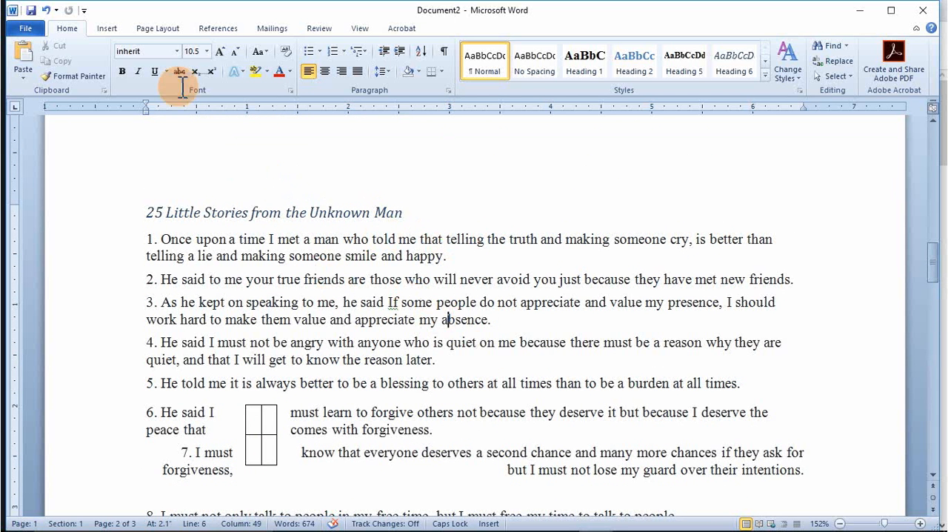
click(108, 30)
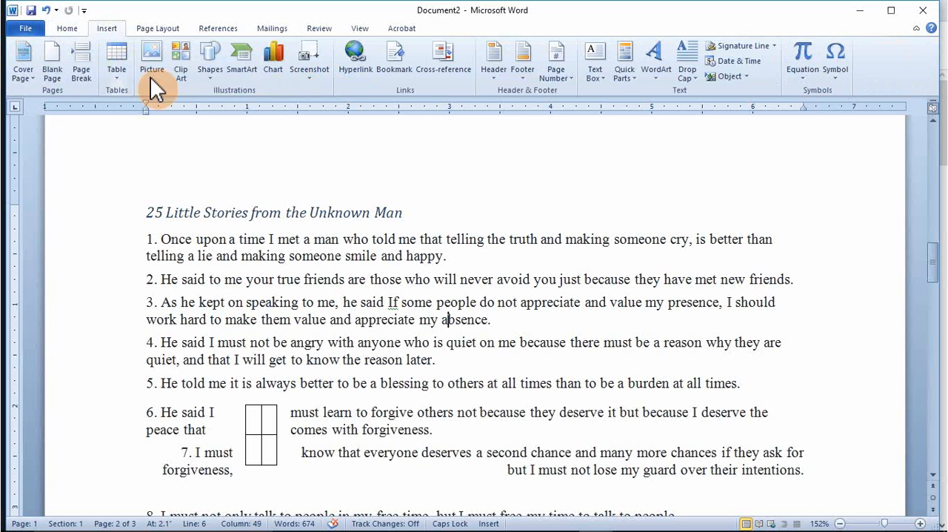
click(211, 77)
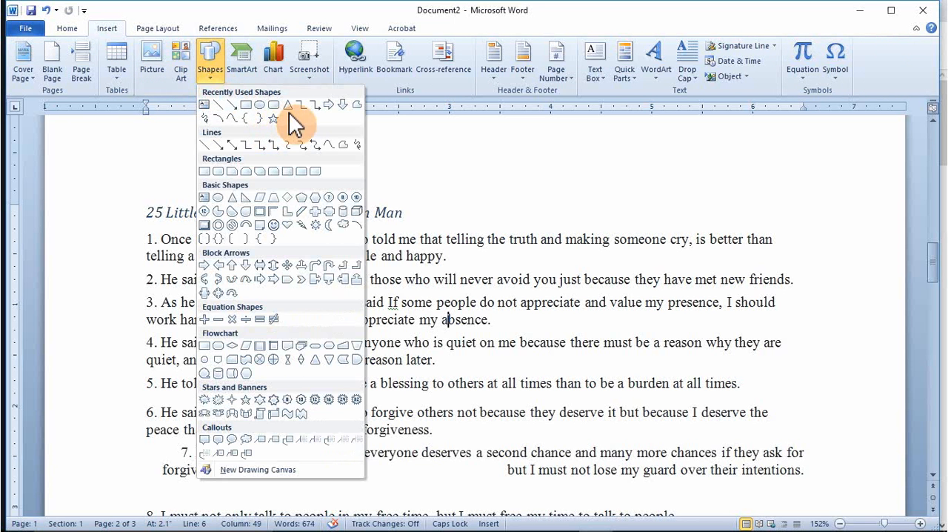
click(356, 108)
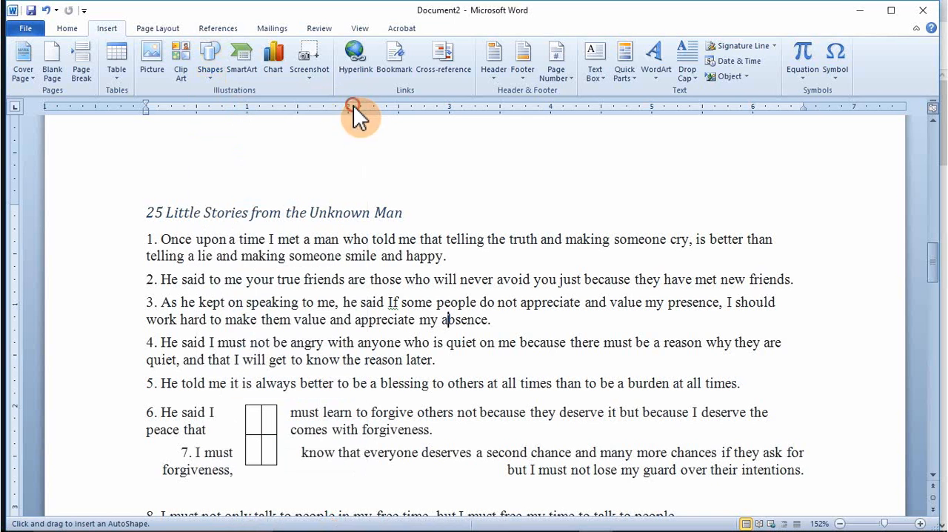
click(387, 273)
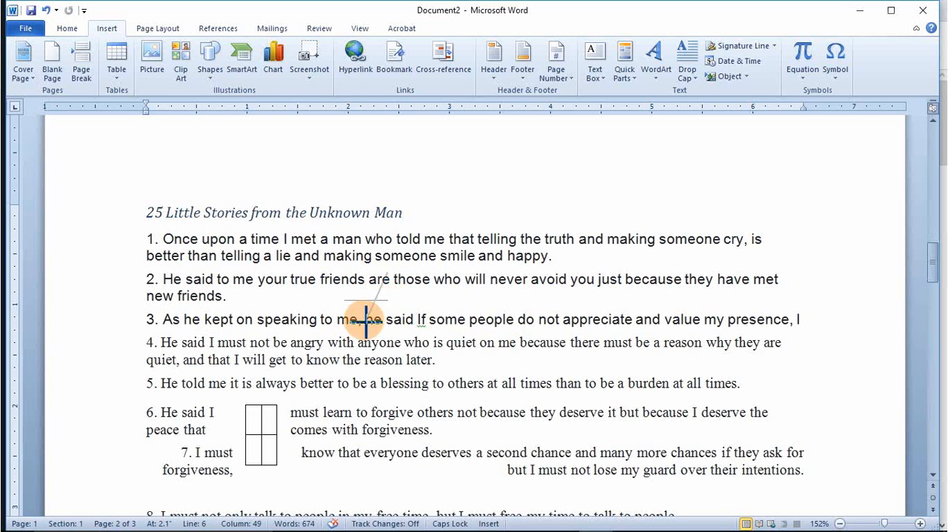
click(348, 373)
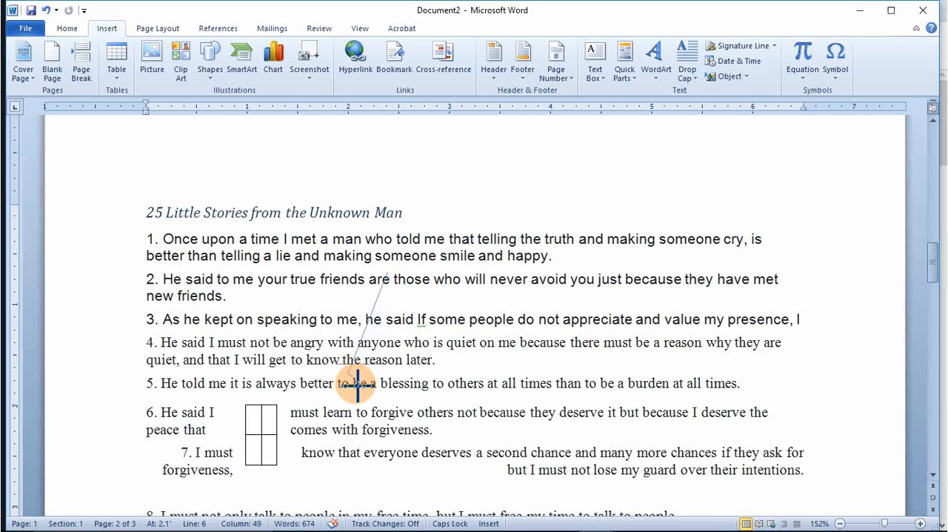
click(492, 443)
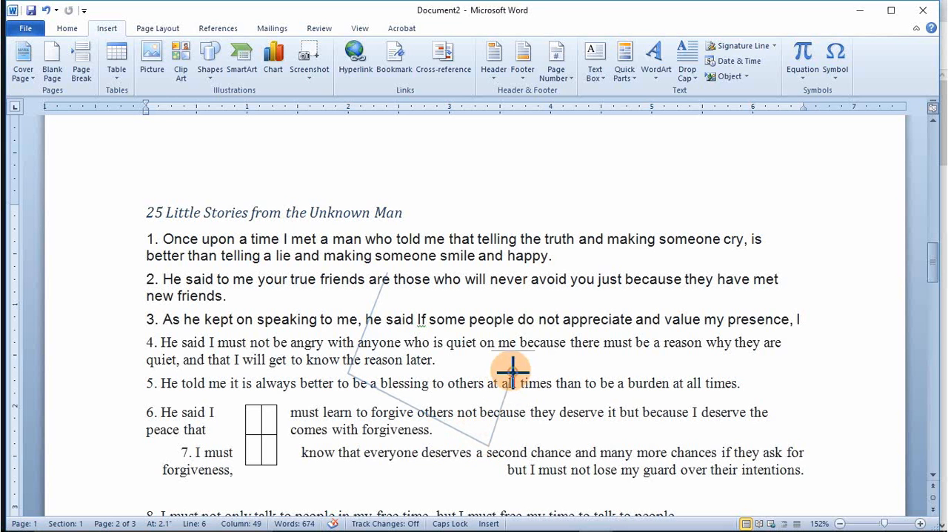
click(512, 371)
click(659, 409)
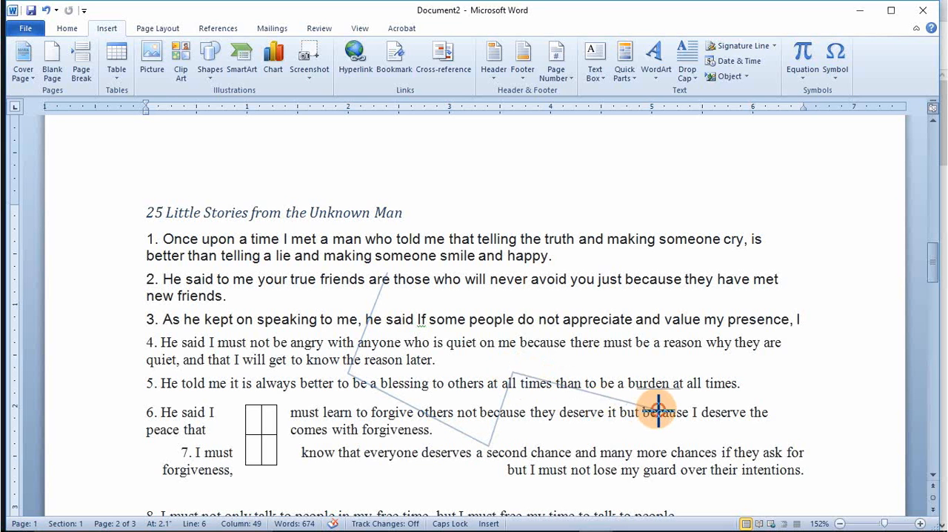
click(627, 306)
click(450, 280)
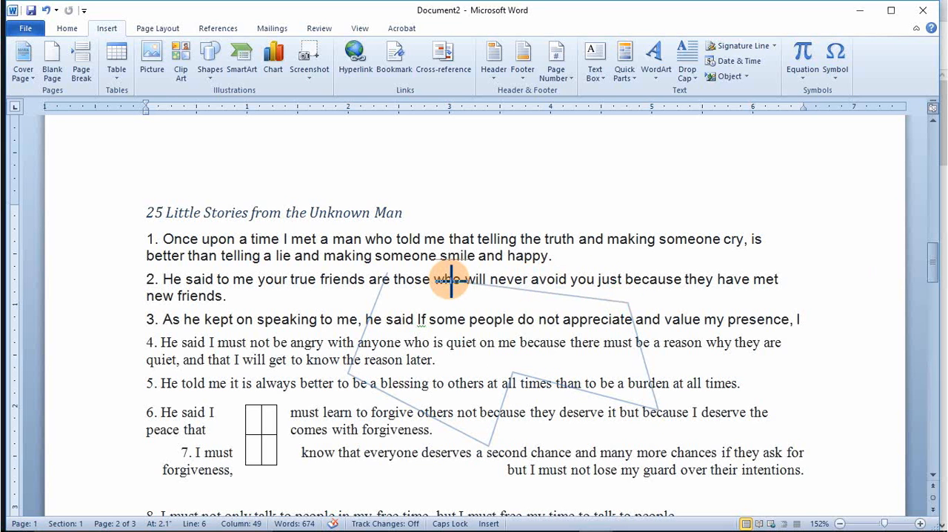
click(474, 328)
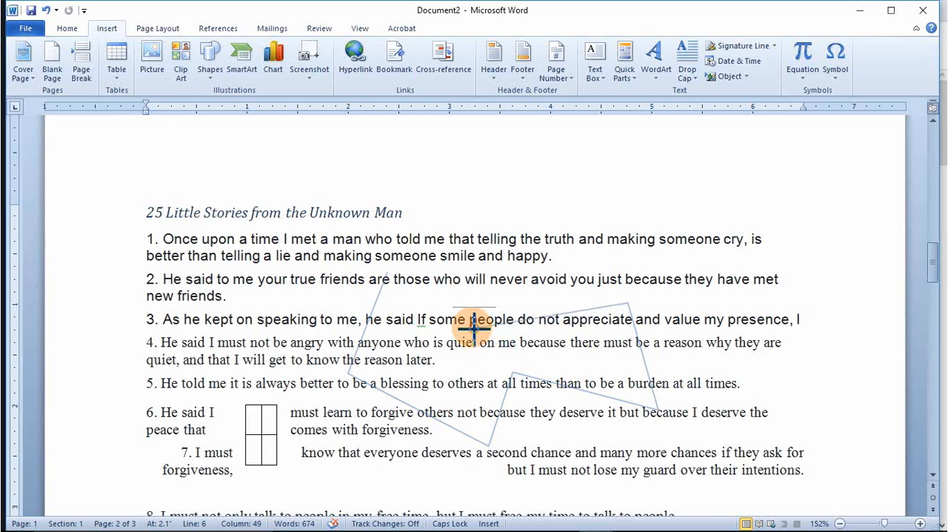
click(477, 257)
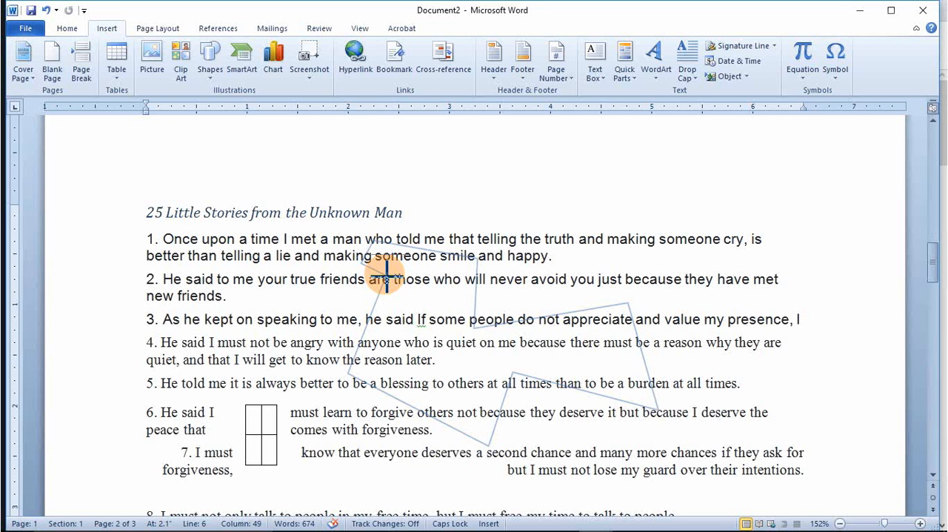
double_click(383, 275)
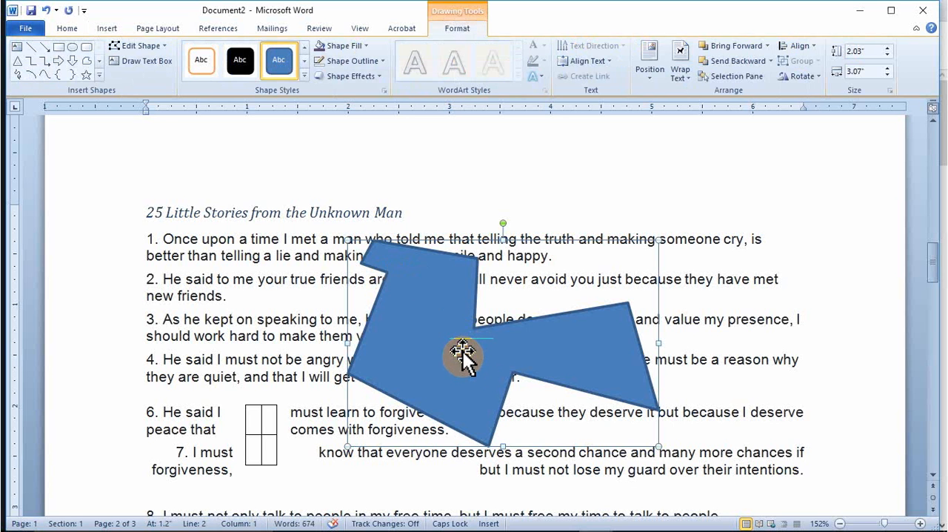
drag(463, 358, 429, 384)
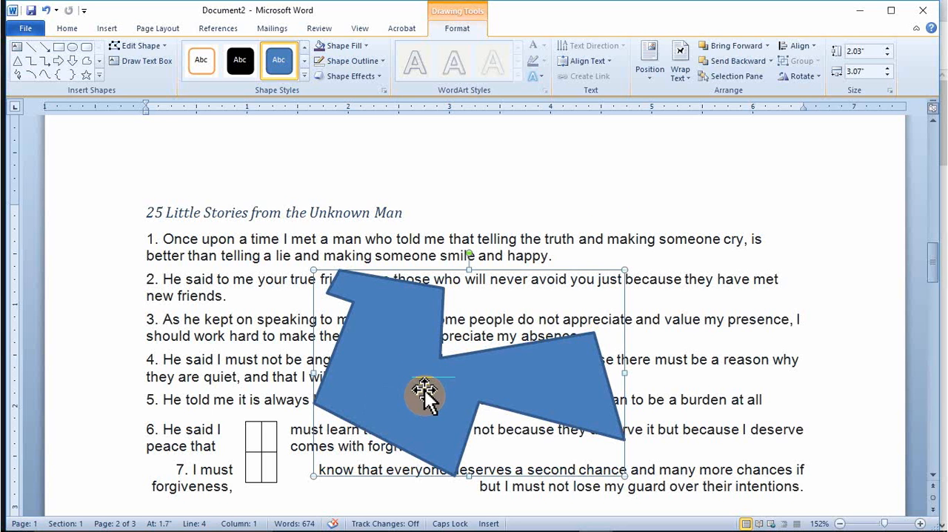
Step: Edit the freeform shape's wrap points so that its Tight text boundary follows the inner corners of its upper and lower notches
click(680, 77)
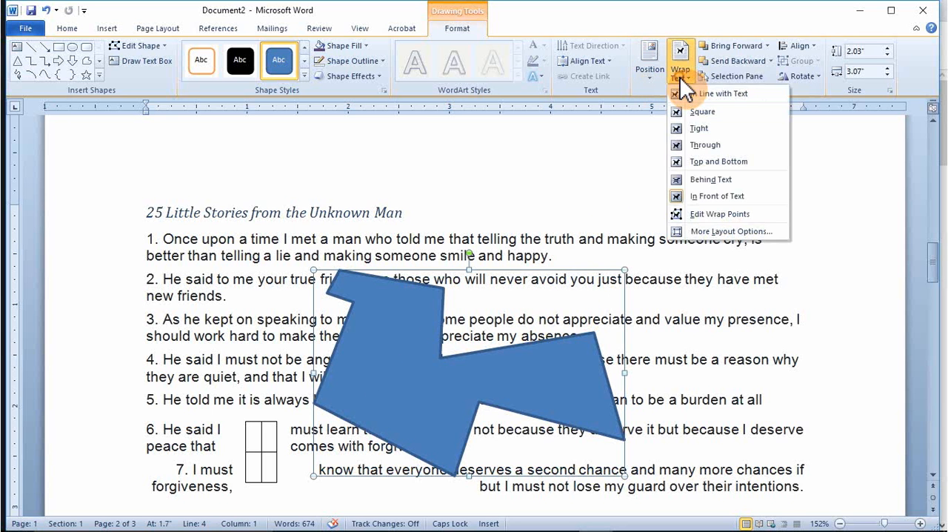
click(693, 214)
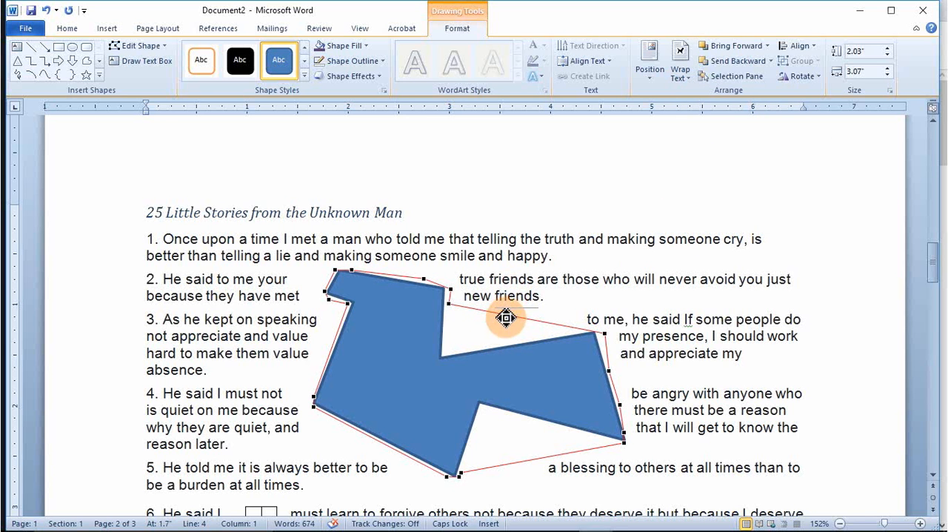
drag(507, 316, 492, 334)
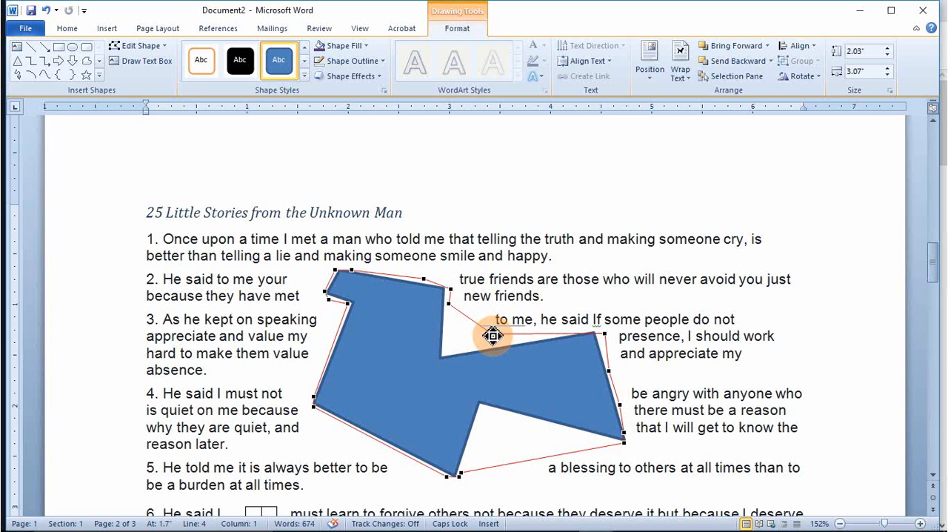
drag(492, 335, 447, 353)
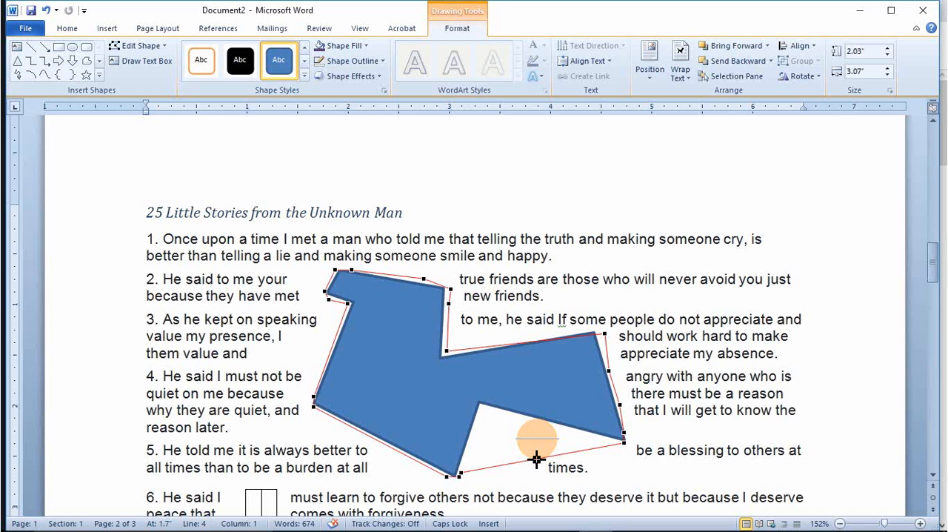
drag(537, 459, 482, 409)
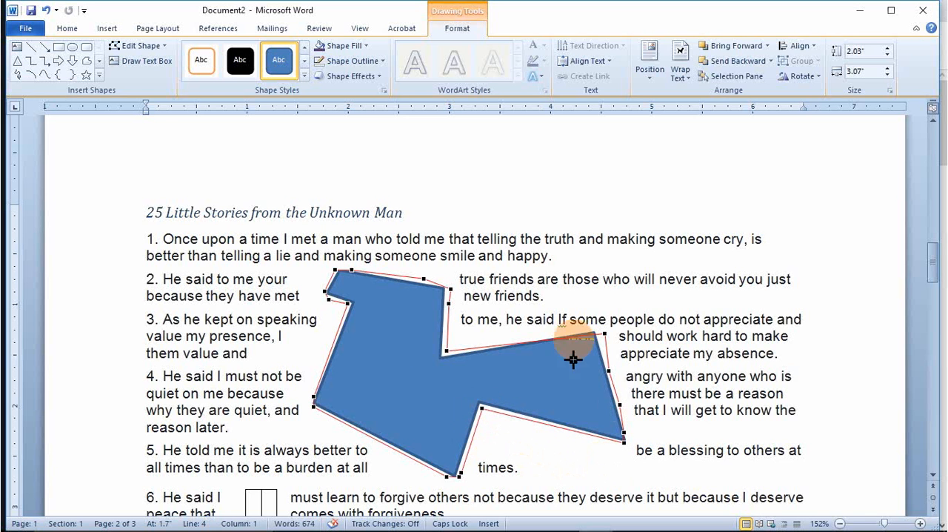
click(395, 363)
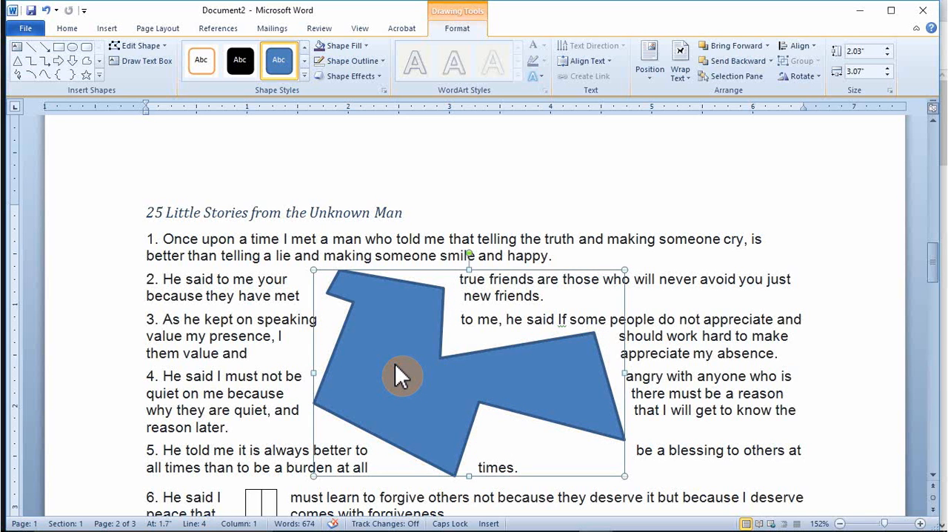
Step: Set the freeform shape's fill type to Picture or texture fill
right_click(395, 364)
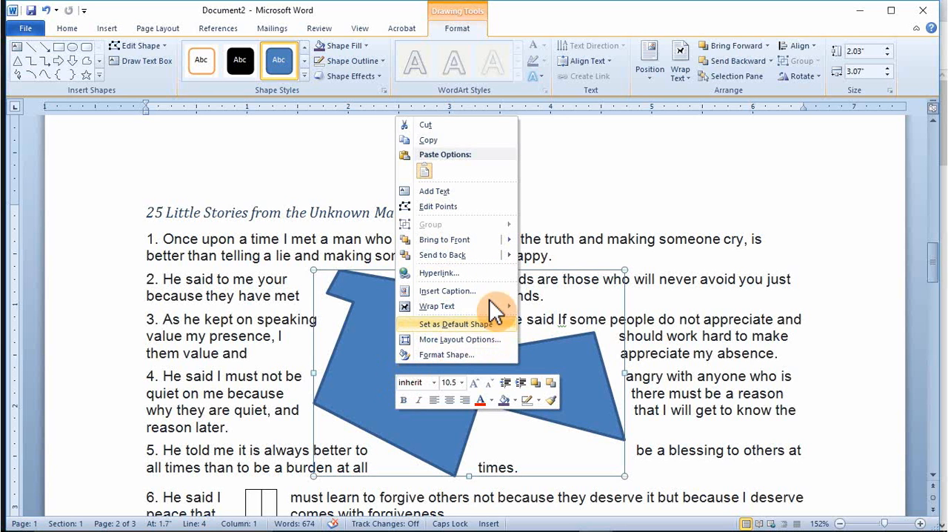
mouse_move(459, 308)
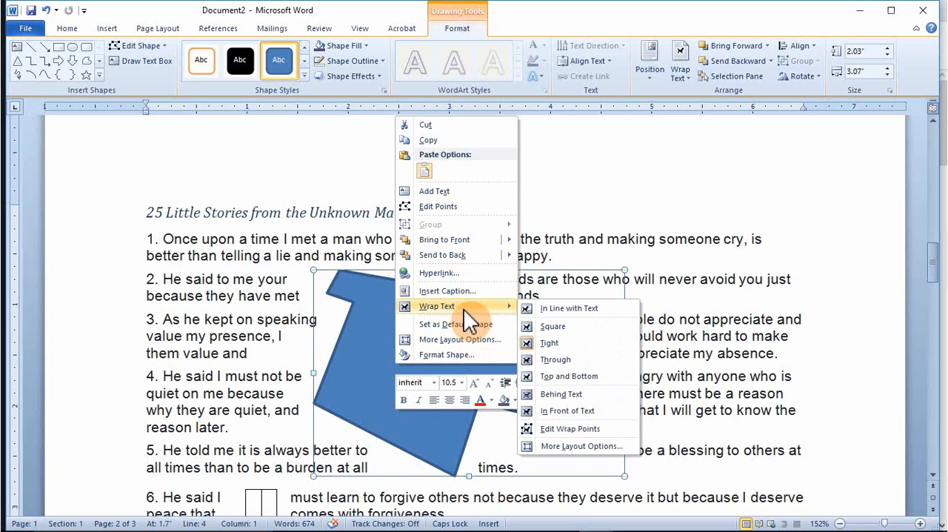
click(437, 355)
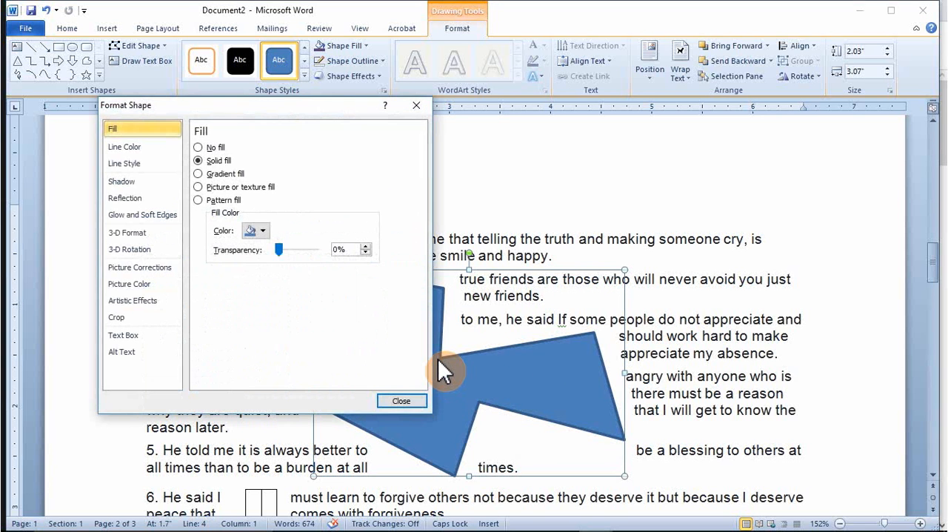
click(198, 187)
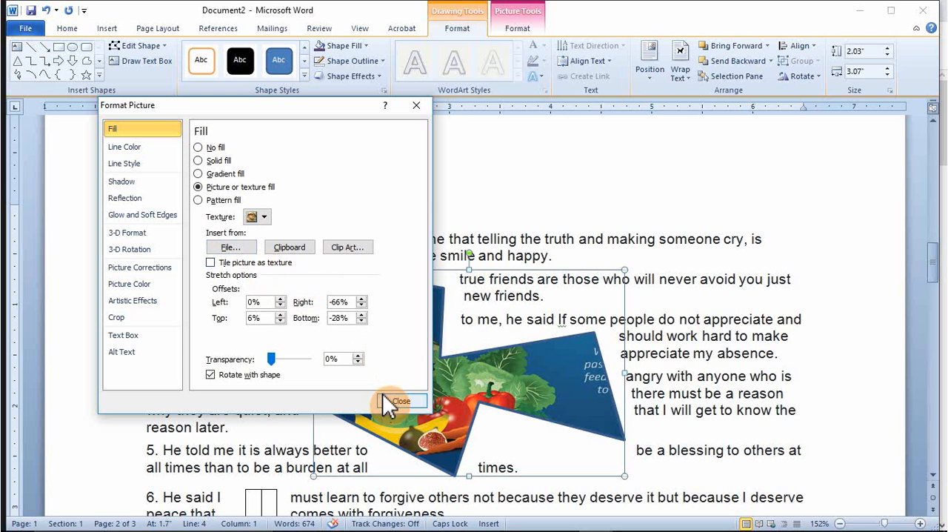
Step: Fill the freeform shape with the image file tobe-or-not-tobe.png from the Pictures library, and deselect the shape
click(228, 250)
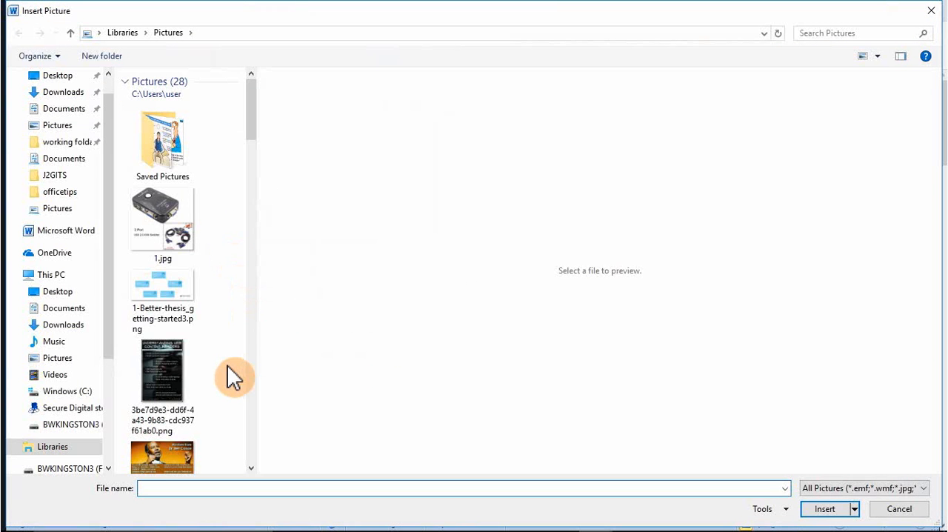
scroll(222, 366, down, 8)
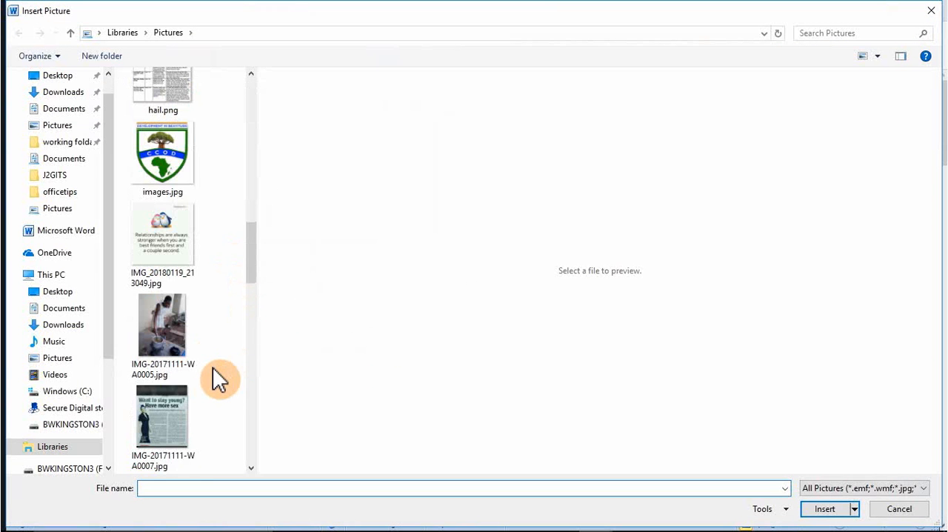
scroll(213, 369, down, 10)
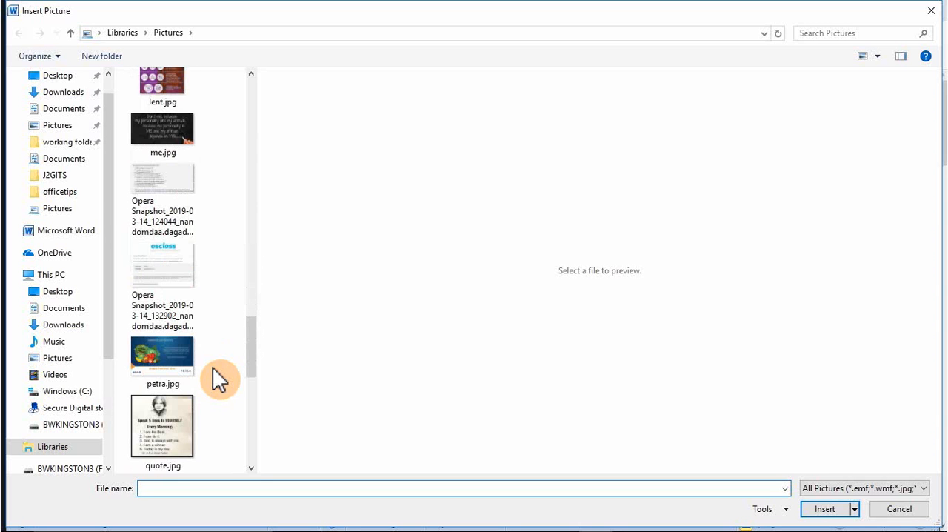
scroll(213, 367, down, 6)
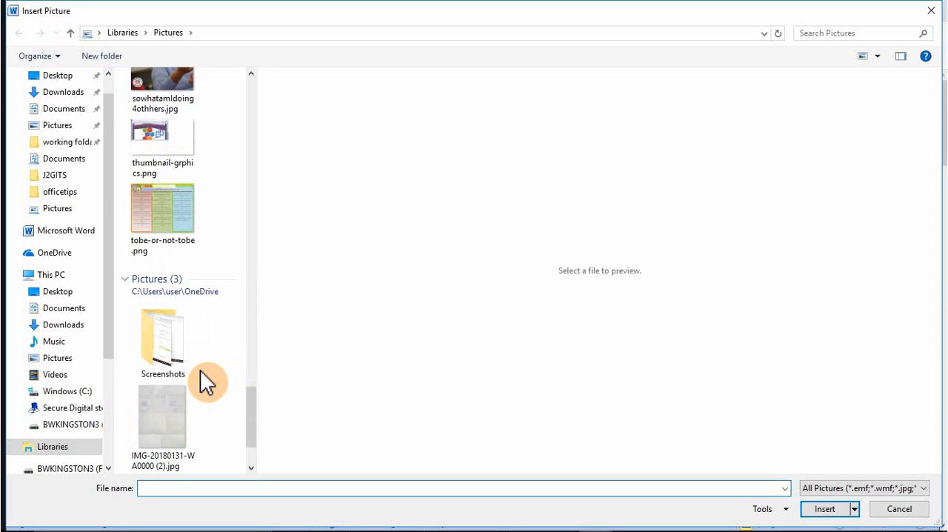
click(153, 218)
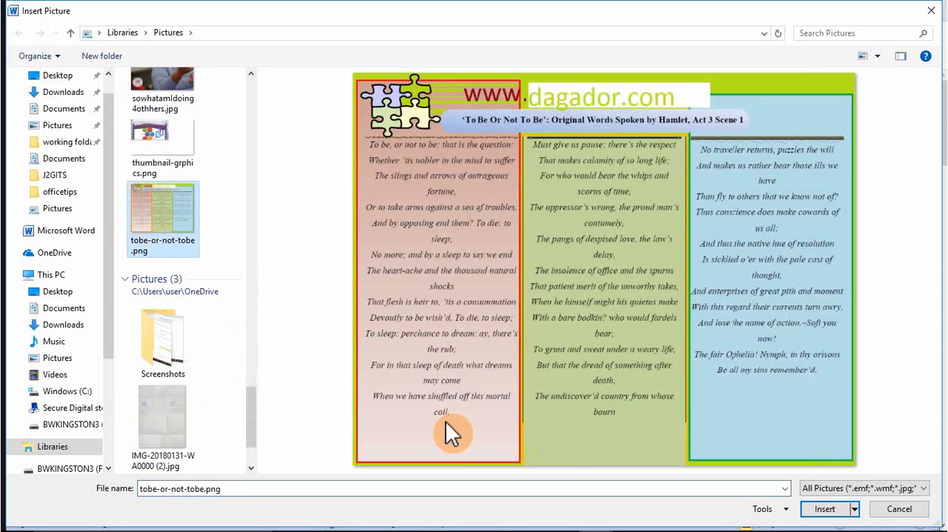
click(823, 509)
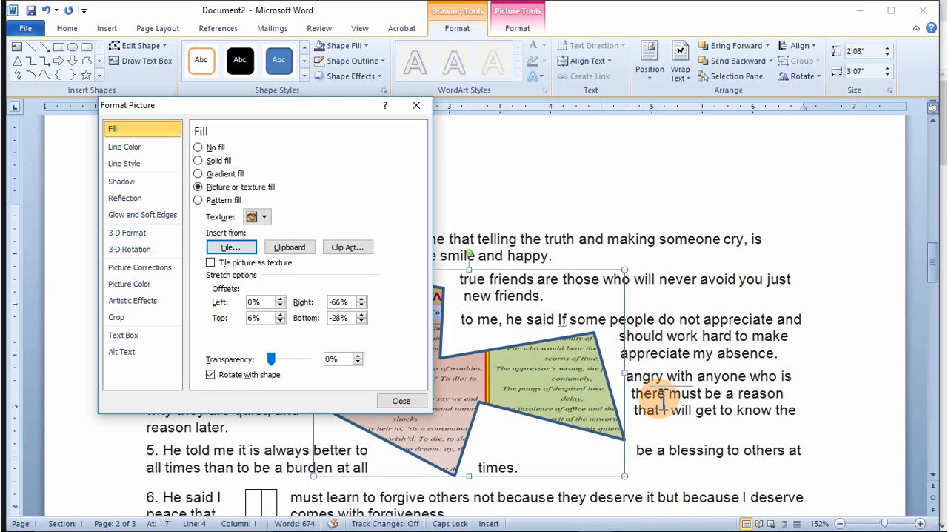
click(401, 401)
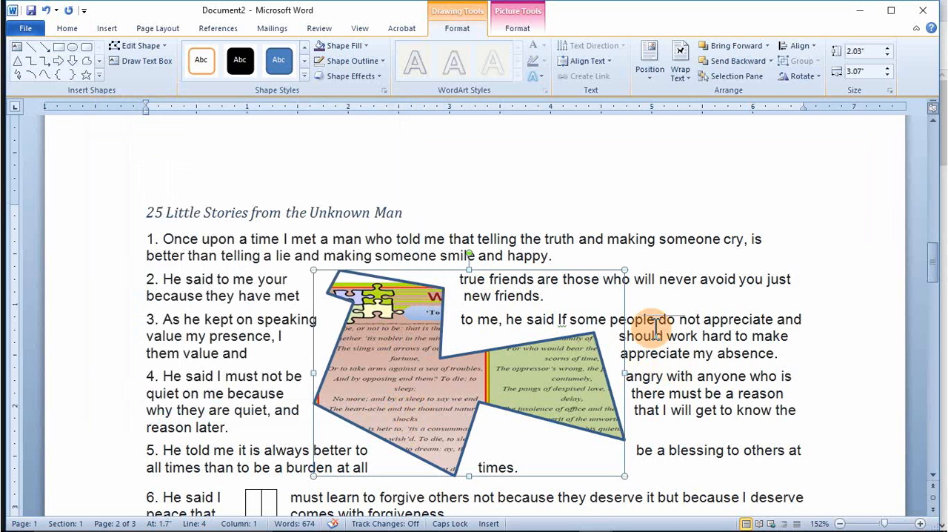
click(654, 322)
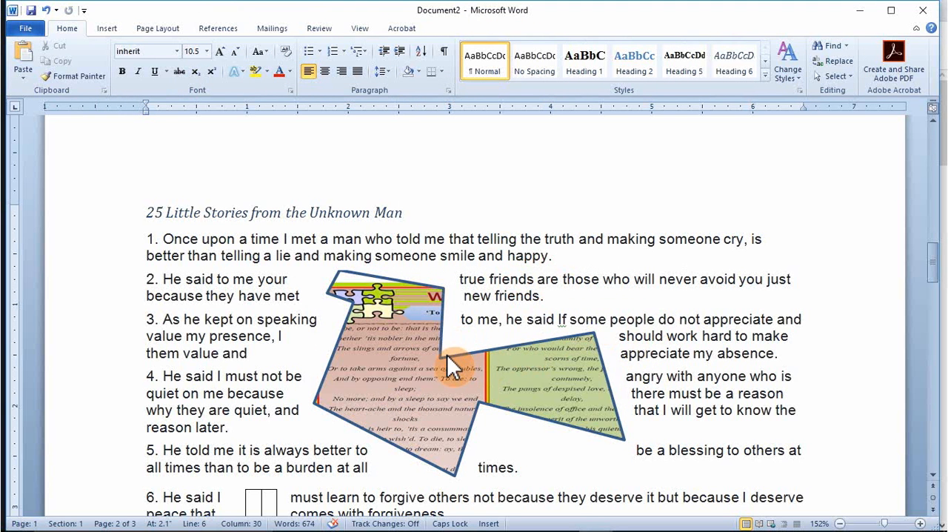
Step: Select the picture-filled freeform shape over items 2 to 5 for further formatting
click(373, 278)
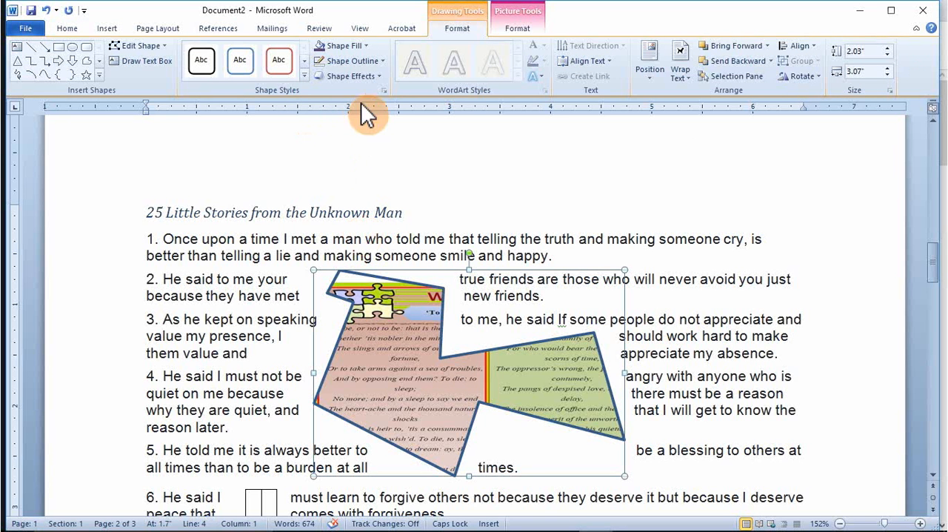